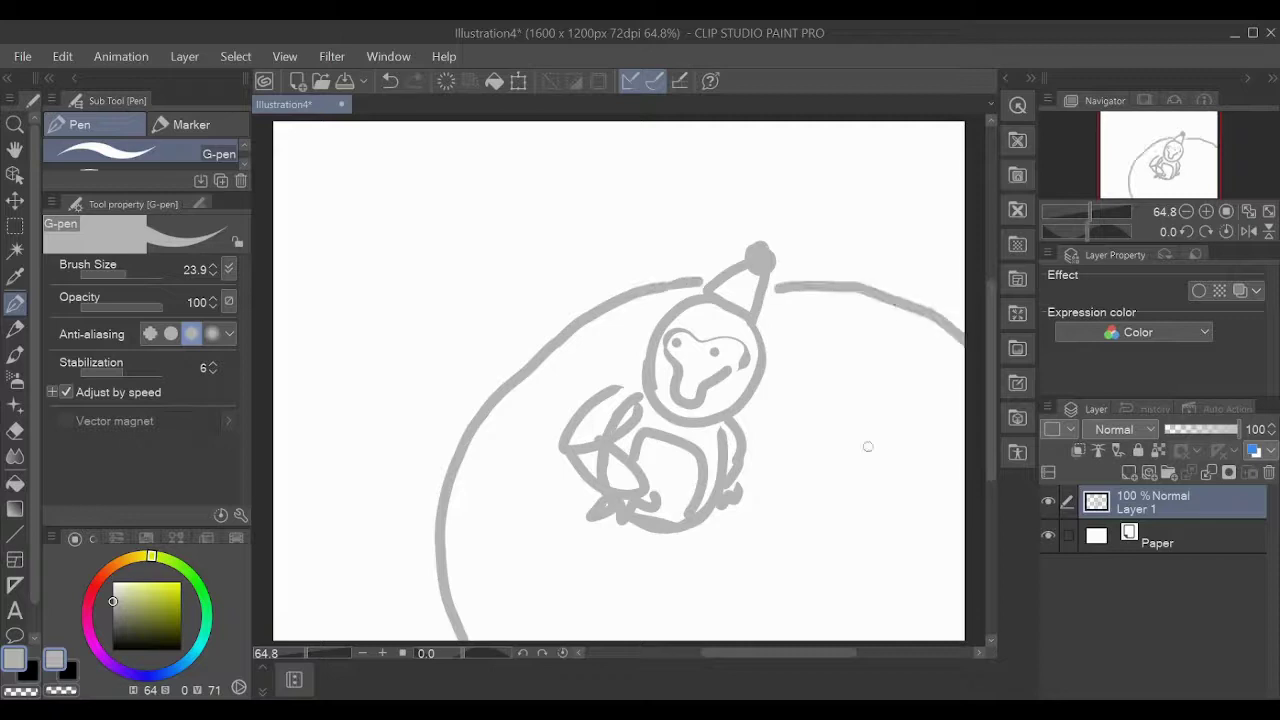
# Erase the lower-left part of the large arc behind the gorilla and redraw it with a wider sweep.
pyautogui.press('p')
pyautogui.moveTo(468, 410)
pyautogui.mouseDown()
pyautogui.moveTo(380, 634)
pyautogui.moveTo(603, 310)
pyautogui.mouseUp()
pyautogui.hotkey('ctrl', 'z')
pyautogui.press('e')
pyautogui.moveTo(448, 492); pyautogui.dragTo(557, 360)
pyautogui.click(13, 300)
# Sketch concentric tree-ring curves inside the large arc, on both sides of and below the seated gorilla.
pyautogui.moveTo(453, 565); pyautogui.dragTo(628, 358)
pyautogui.moveTo(775, 340); pyautogui.dragTo(966, 400)
pyautogui.moveTo(752, 405); pyautogui.dragTo(966, 478)
pyautogui.moveTo(582, 475); pyautogui.dragTo(512, 638)
pyautogui.moveTo(748, 455); pyautogui.dragTo(966, 605)
pyautogui.moveTo(780, 497); pyautogui.dragTo(936, 614)
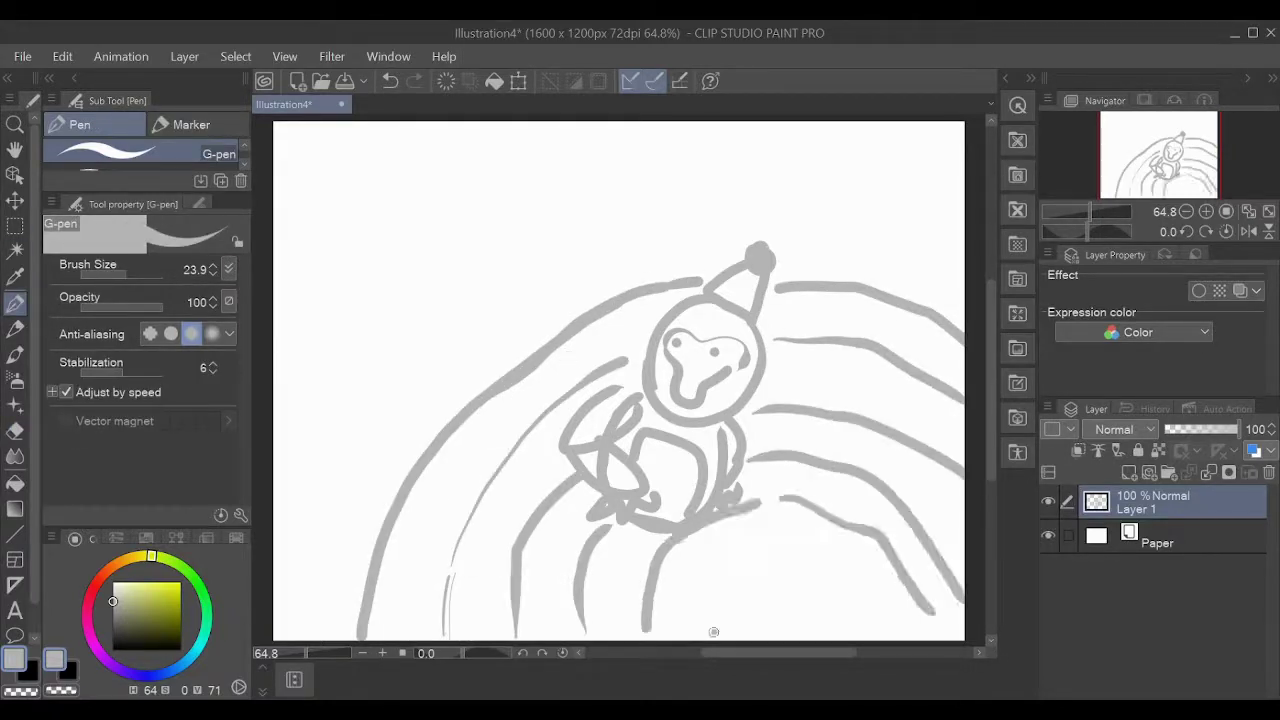
pyautogui.moveTo(710, 635); pyautogui.dragTo(870, 600)
# Sketch the stump's outer side with a pointed branch, and a small hut with roof, posts and window beside it.
pyautogui.moveTo(330, 640)
pyautogui.mouseDown()
pyautogui.moveTo(370, 403)
pyautogui.moveTo(500, 378)
pyautogui.mouseUp()
pyautogui.moveTo(471, 251)
pyautogui.mouseDown()
pyautogui.moveTo(543, 291)
pyautogui.moveTo(686, 260)
pyautogui.moveTo(655, 275)
pyautogui.mouseUp()
pyautogui.hotkey('ctrl', 'z')
pyautogui.moveTo(470, 260)
pyautogui.mouseDown()
pyautogui.moveTo(565, 320)
pyautogui.moveTo(472, 362)
pyautogui.mouseUp()
pyautogui.moveTo(500, 292); pyautogui.dragTo(508, 374)
pyautogui.moveTo(522, 306); pyautogui.dragTo(542, 328)
# Sketch a second hut with supports behind the branch, adding scribbled and wavy strokes above it.
pyautogui.moveTo(278, 225); pyautogui.dragTo(485, 174)
pyautogui.moveTo(485, 178)
pyautogui.mouseDown()
pyautogui.moveTo(308, 148)
pyautogui.moveTo(386, 290)
pyautogui.mouseUp()
pyautogui.moveTo(415, 250); pyautogui.dragTo(418, 328)
pyautogui.moveTo(470, 252); pyautogui.dragTo(484, 188)
pyautogui.moveTo(360, 140); pyautogui.dragTo(438, 125)
pyautogui.moveTo(356, 162); pyautogui.dragTo(345, 200)
pyautogui.moveTo(440, 220); pyautogui.dragTo(455, 335)
pyautogui.moveTo(380, 150); pyautogui.dragTo(490, 125)
pyautogui.moveTo(490, 150); pyautogui.dragTo(575, 135)
pyautogui.moveTo(490, 182); pyautogui.dragTo(521, 190)
# Fade the sketch layer to 48% opacity and, on a new layer, sketch a gorilla in a top hat over the upper-left hut.
pyautogui.moveTo(1236, 429); pyautogui.dragTo(1201, 429)
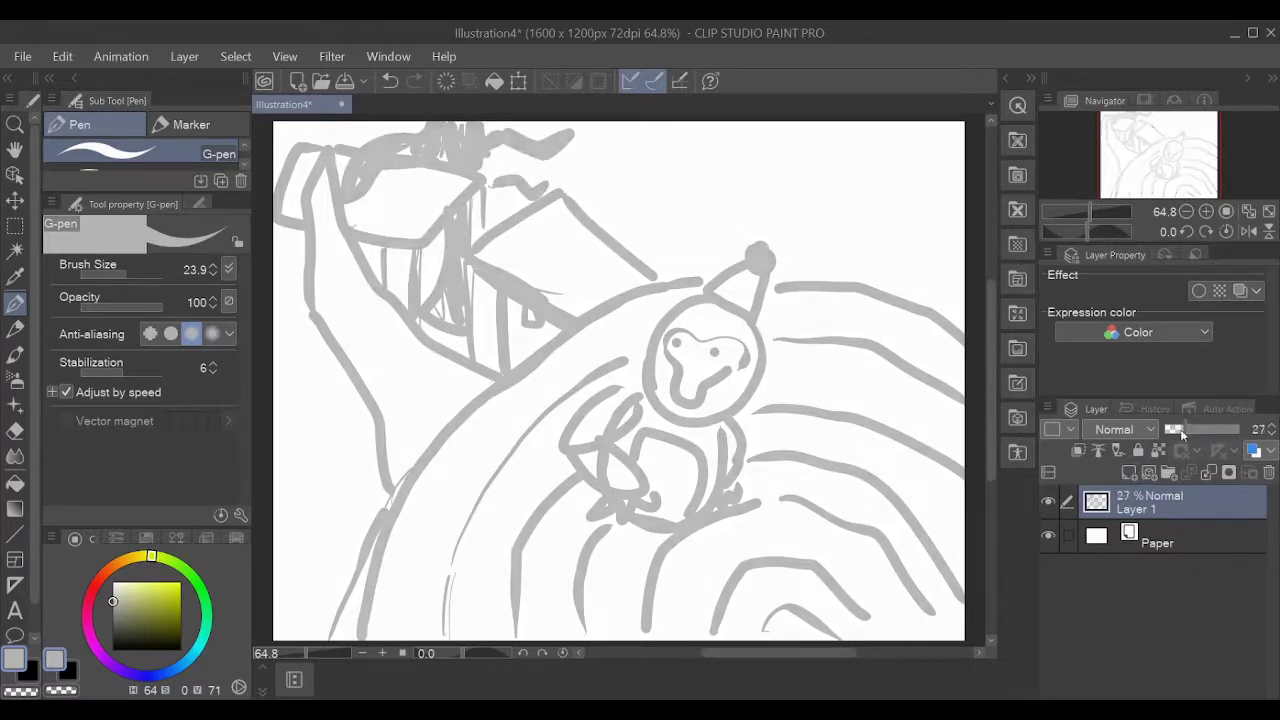
pyautogui.click(1128, 472)
pyautogui.moveTo(340, 225); pyautogui.dragTo(430, 200)
pyautogui.hotkey('ctrl', 'z')
pyautogui.moveTo(343, 198)
pyautogui.mouseDown()
pyautogui.moveTo(411, 200)
pyautogui.moveTo(343, 198)
pyautogui.mouseUp()
pyautogui.moveTo(365, 170); pyautogui.dragTo(395, 212)
pyautogui.moveTo(336, 150)
pyautogui.mouseDown()
pyautogui.moveTo(415, 148)
pyautogui.moveTo(398, 124)
pyautogui.mouseUp()
pyautogui.moveTo(345, 228)
pyautogui.mouseDown()
pyautogui.moveTo(412, 225)
pyautogui.moveTo(280, 255)
pyautogui.mouseUp()
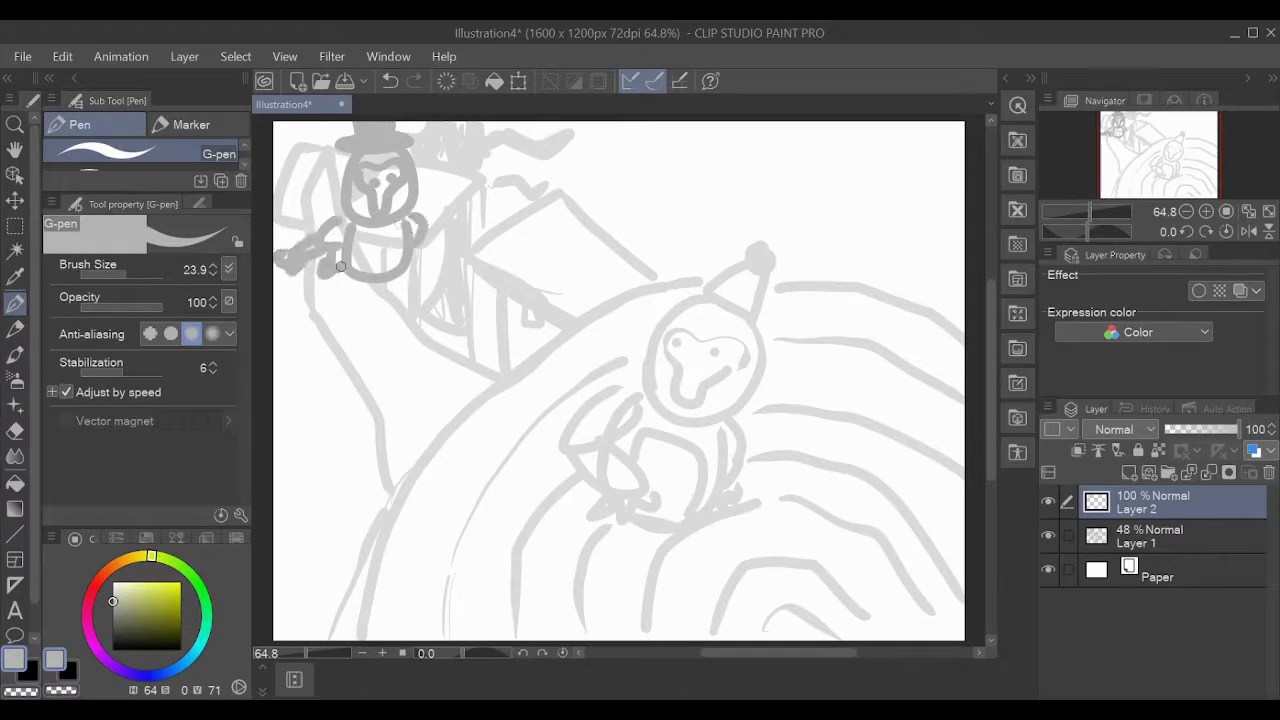
# Sketch a small distant gorilla in the lower-left corner beside the stump.
pyautogui.moveTo(312, 490); pyautogui.dragTo(300, 572)
pyautogui.hotkey('ctrl', 'z')
pyautogui.moveTo(335, 530)
pyautogui.mouseDown()
pyautogui.moveTo(322, 532)
pyautogui.moveTo(335, 568)
pyautogui.mouseUp()
pyautogui.moveTo(300, 575); pyautogui.dragTo(278, 600)
pyautogui.moveTo(312, 588); pyautogui.dragTo(332, 599)
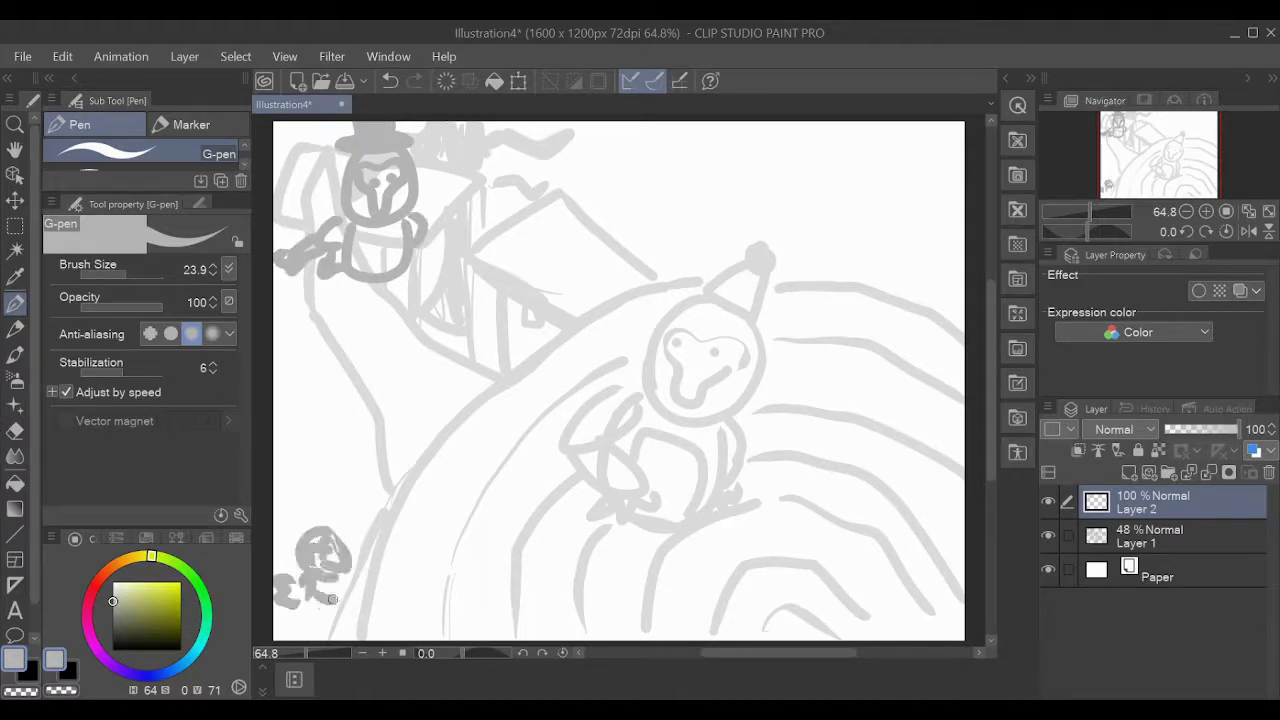
# Set Layer 2's opacity to 49% and make a new layer above it the active one.
pyautogui.moveTo(1236, 429); pyautogui.dragTo(1202, 429)
pyautogui.click(1128, 472)
pyautogui.click(1150, 536)
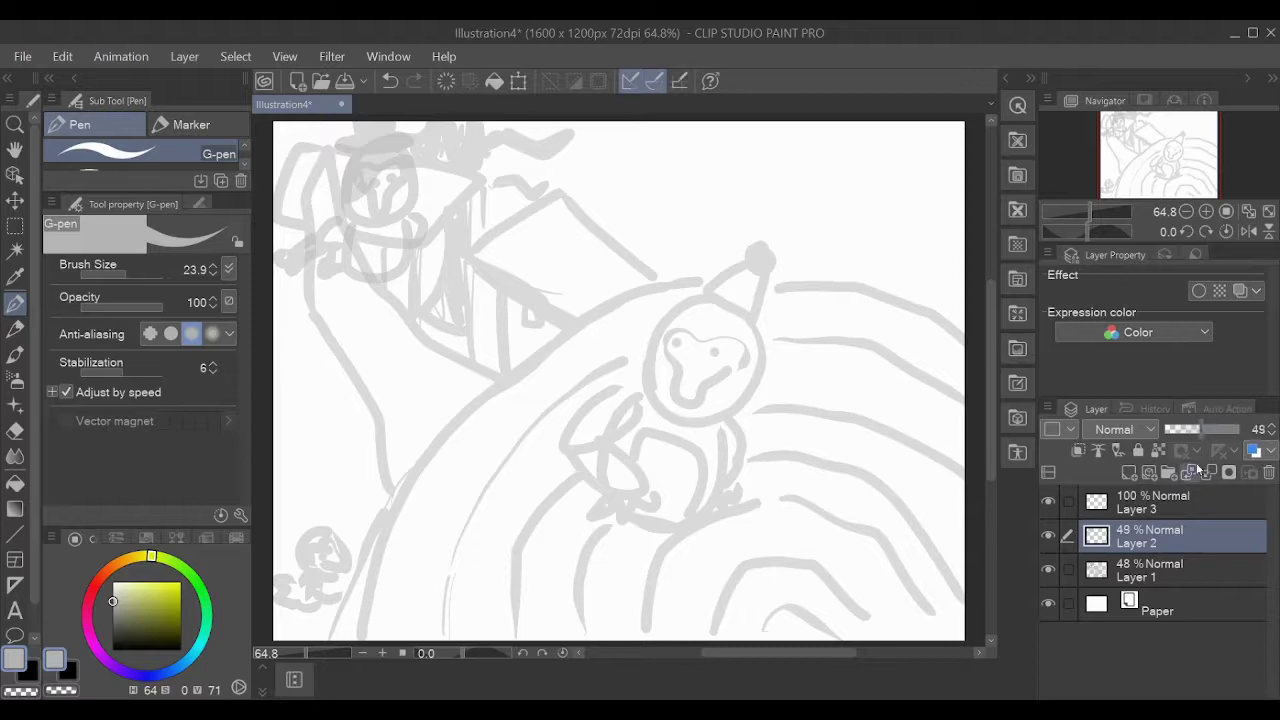
pyautogui.click(1150, 502)
# Outline the central gorilla's head in teal and fill it with the same colour.
pyautogui.moveTo(142, 567); pyautogui.dragTo(203, 637)
pyautogui.click(157, 596)
pyautogui.moveTo(698, 299)
pyautogui.mouseDown()
pyautogui.moveTo(652, 380)
pyautogui.moveTo(712, 296)
pyautogui.mouseUp()
pyautogui.press('g')
pyautogui.click(700, 365)
# Draw a thick near-black face outline on the teal head and fill the face with light grey.
pyautogui.press('p')
pyautogui.click(113, 590)
pyautogui.moveTo(586, 320); pyautogui.dragTo(571, 386)
pyautogui.hotkey('ctrl', 'z')
pyautogui.click(113, 638)
pyautogui.moveTo(676, 336); pyautogui.dragTo(670, 356)
pyautogui.moveTo(737, 388); pyautogui.dragTo(662, 362)
pyautogui.moveTo(668, 372)
pyautogui.mouseDown()
pyautogui.moveTo(732, 388)
pyautogui.moveTo(682, 408)
pyautogui.mouseUp()
pyautogui.click(113, 590)
pyautogui.press('g')
pyautogui.click(700, 372)
# Paint dark eyes with light highlights, two nostrils and a small mouth on the gorilla's face.
pyautogui.press('p')
pyautogui.click(113, 632)
pyautogui.keyDown('alt'); pyautogui.click(720, 366); pyautogui.keyUp('alt')
pyautogui.click(728, 368)
pyautogui.keyDown('alt'); pyautogui.click(700, 384); pyautogui.keyUp('alt')
pyautogui.click(702, 385)
pyautogui.click(734, 362)
pyautogui.keyDown('alt'); pyautogui.click(712, 378); pyautogui.keyUp('alt')
pyautogui.click(690, 398)
pyautogui.keyDown('alt'); pyautogui.click(700, 408); pyautogui.keyUp('alt')
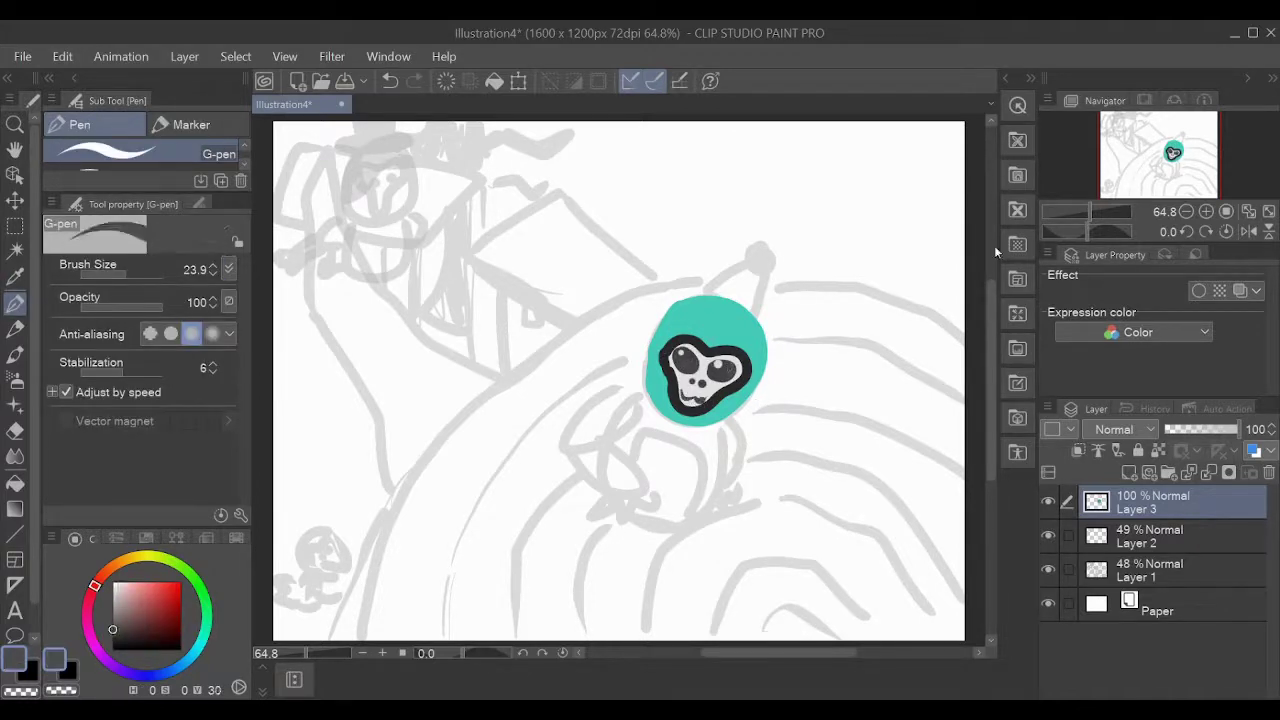
# Try a party hat on the gorilla's head with a yellow brim, a magenta cone and a yellow pompom.
pyautogui.click(146, 563)
pyautogui.click(172, 586)
pyautogui.moveTo(694, 298); pyautogui.dragTo(764, 318)
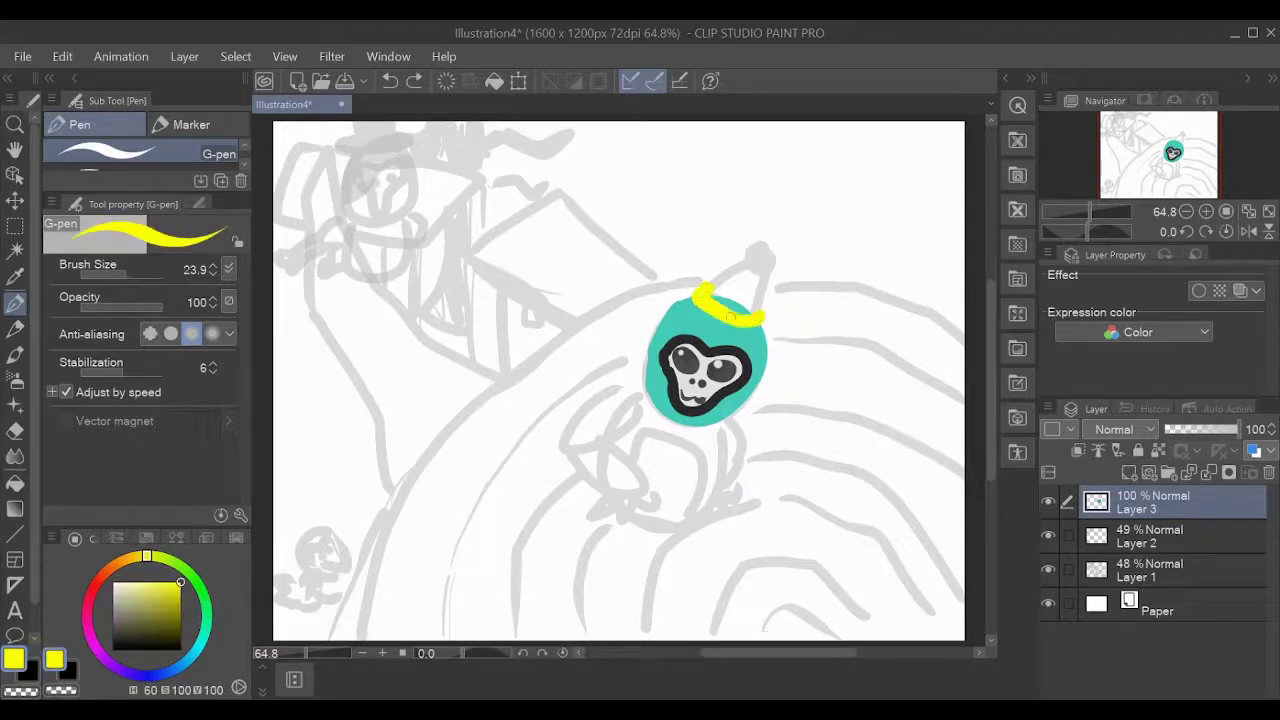
pyautogui.click(89, 635)
pyautogui.click(143, 592)
pyautogui.moveTo(596, 330); pyautogui.dragTo(596, 368)
pyautogui.hotkey('ctrl', 'z')
pyautogui.click(94, 645)
pyautogui.click(179, 583)
pyautogui.moveTo(706, 290); pyautogui.dragTo(768, 256)
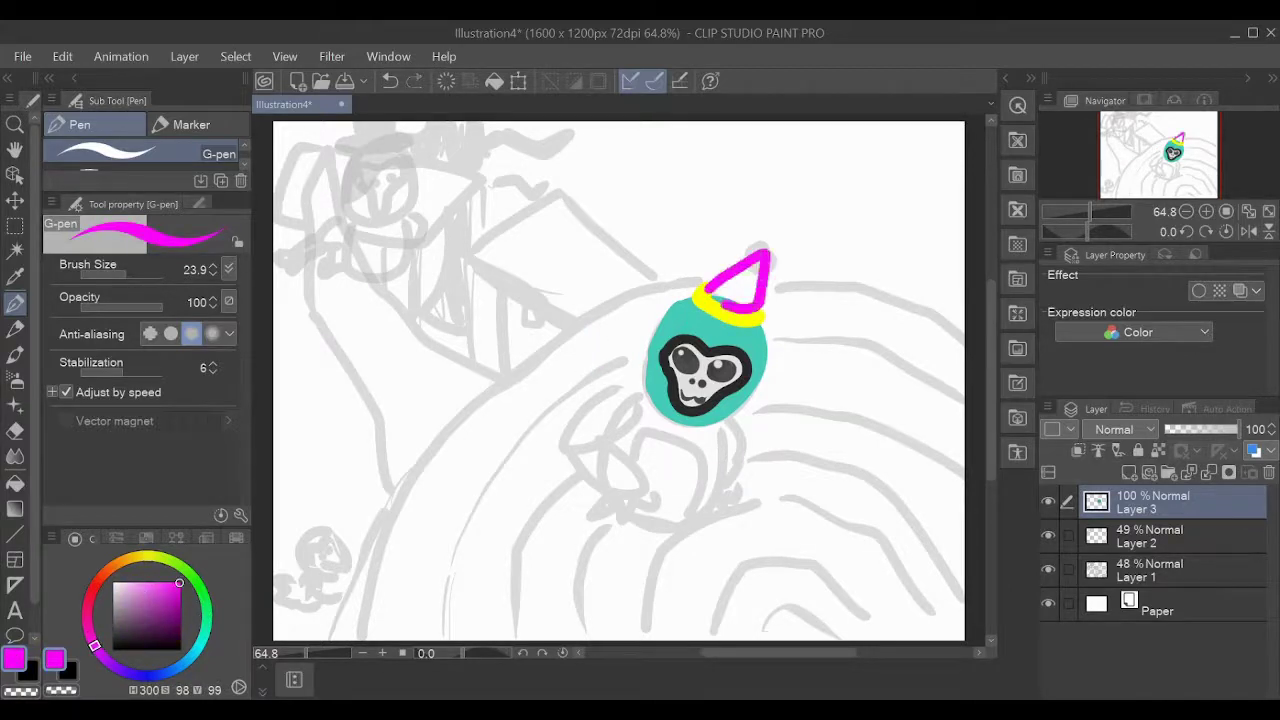
pyautogui.keyDown('alt'); pyautogui.click(740, 306); pyautogui.keyUp('alt')
pyautogui.click(759, 259)
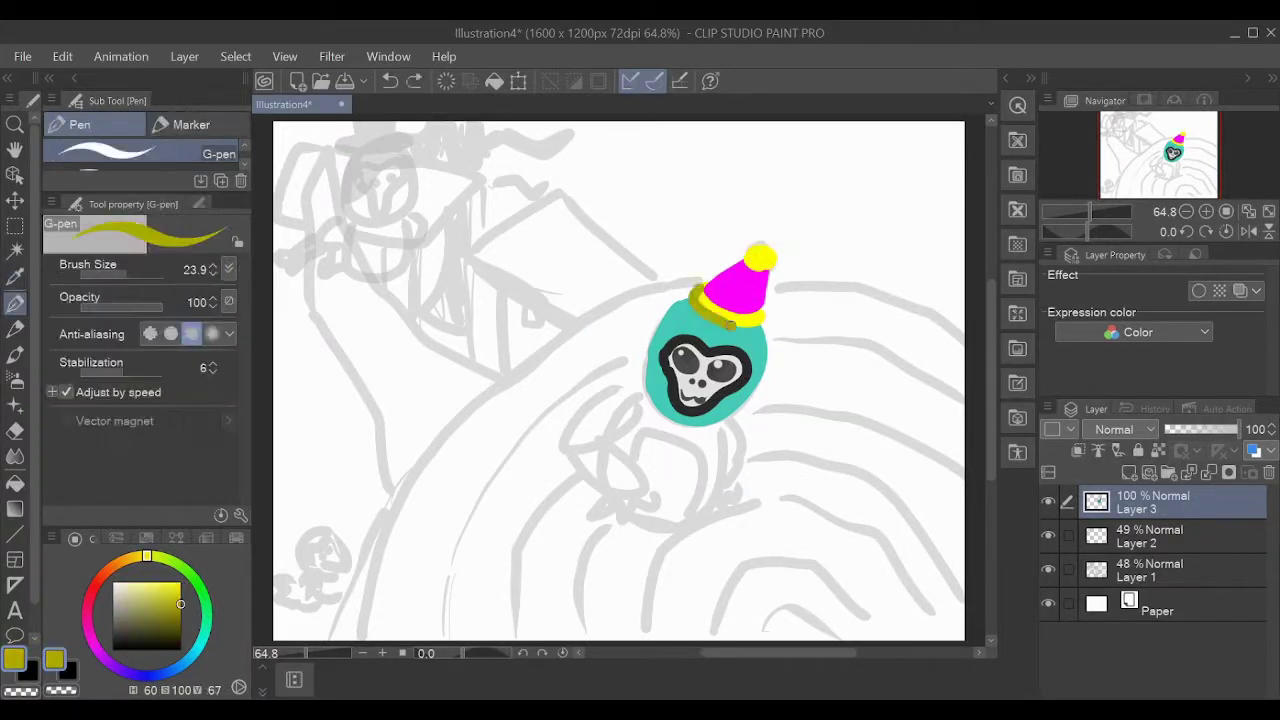
# Undo the party hat strokes on the gorilla's head.
pyautogui.hotkey('ctrl', 'z')
pyautogui.hotkey('ctrl', 'z')
pyautogui.hotkey('ctrl', 'z')
pyautogui.keyDown('alt'); pyautogui.click(652, 340); pyautogui.keyUp('alt')
pyautogui.hotkey('ctrl', 'z')
# Outline the gorilla's torso, arms and hand in the head's teal, following the sketch.
pyautogui.keyDown('alt'); pyautogui.click(700, 320); pyautogui.keyUp('alt')
pyautogui.moveTo(640, 392)
pyautogui.mouseDown()
pyautogui.moveTo(575, 420)
pyautogui.moveTo(625, 470)
pyautogui.moveTo(615, 530)
pyautogui.moveTo(660, 510)
pyautogui.mouseUp()
pyautogui.moveTo(729, 432)
pyautogui.mouseDown()
pyautogui.moveTo(650, 518)
pyautogui.moveTo(742, 486)
pyautogui.moveTo(712, 515)
pyautogui.mouseUp()
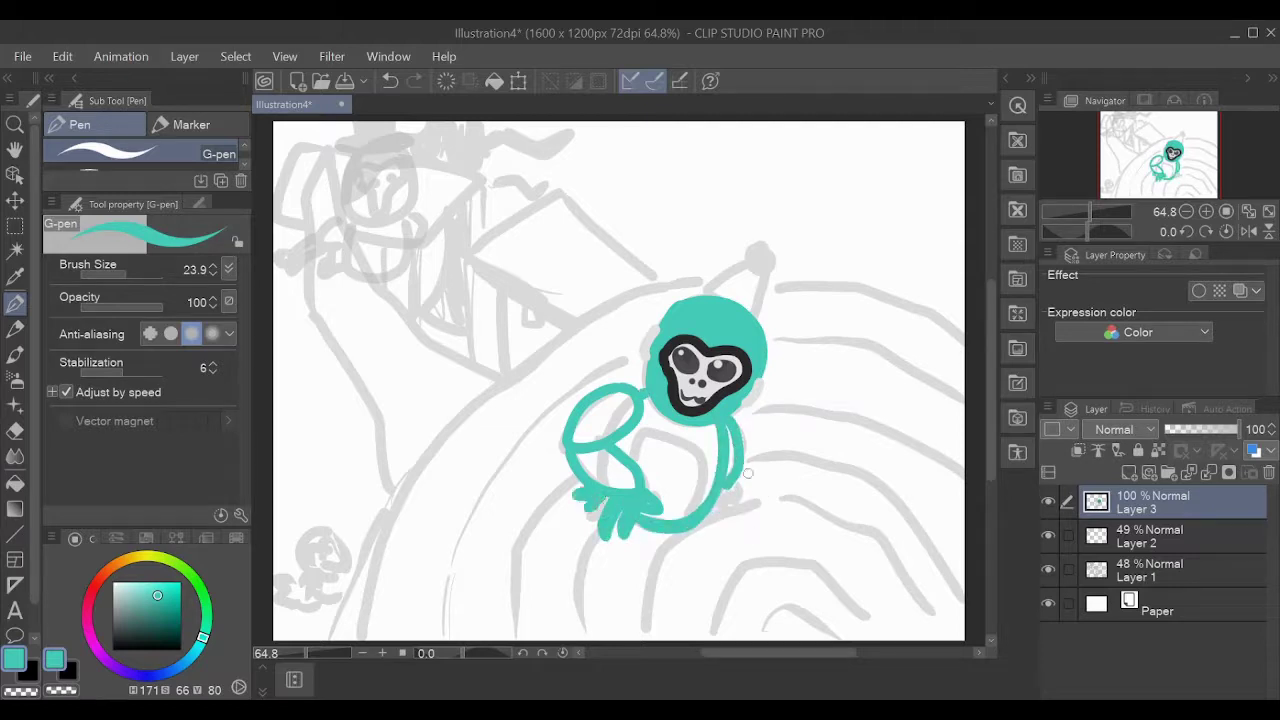
# Fill the gorilla's torso and both arms with a lighter teal.
pyautogui.press('g')
pyautogui.click(670, 465)
pyautogui.click(605, 470)
pyautogui.click(730, 452)
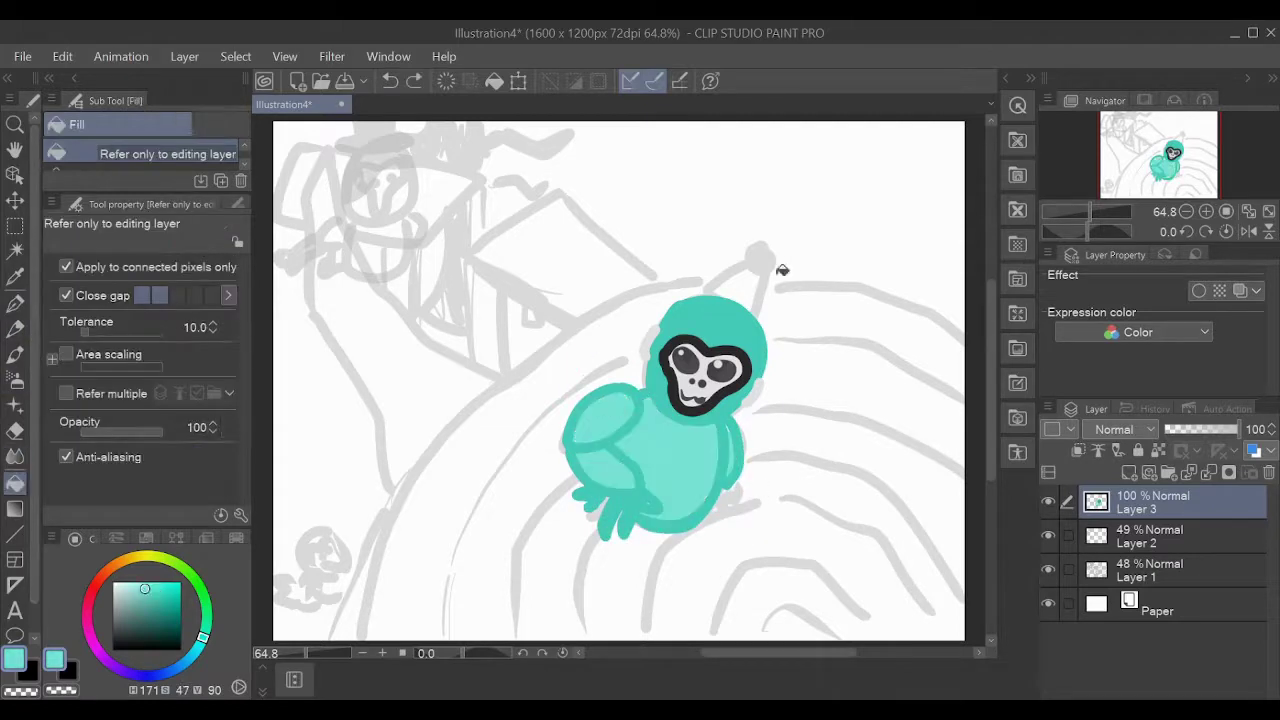
# Draw a dark outline for the gorilla's belly patch, fill the patch with light grey and thin the outline.
pyautogui.press('p')
pyautogui.press('x')
pyautogui.moveTo(632, 448)
pyautogui.mouseDown()
pyautogui.moveTo(698, 453)
pyautogui.moveTo(646, 435)
pyautogui.moveTo(672, 514)
pyautogui.mouseUp()
pyautogui.hotkey('ctrl', 'z')
pyautogui.press('g')
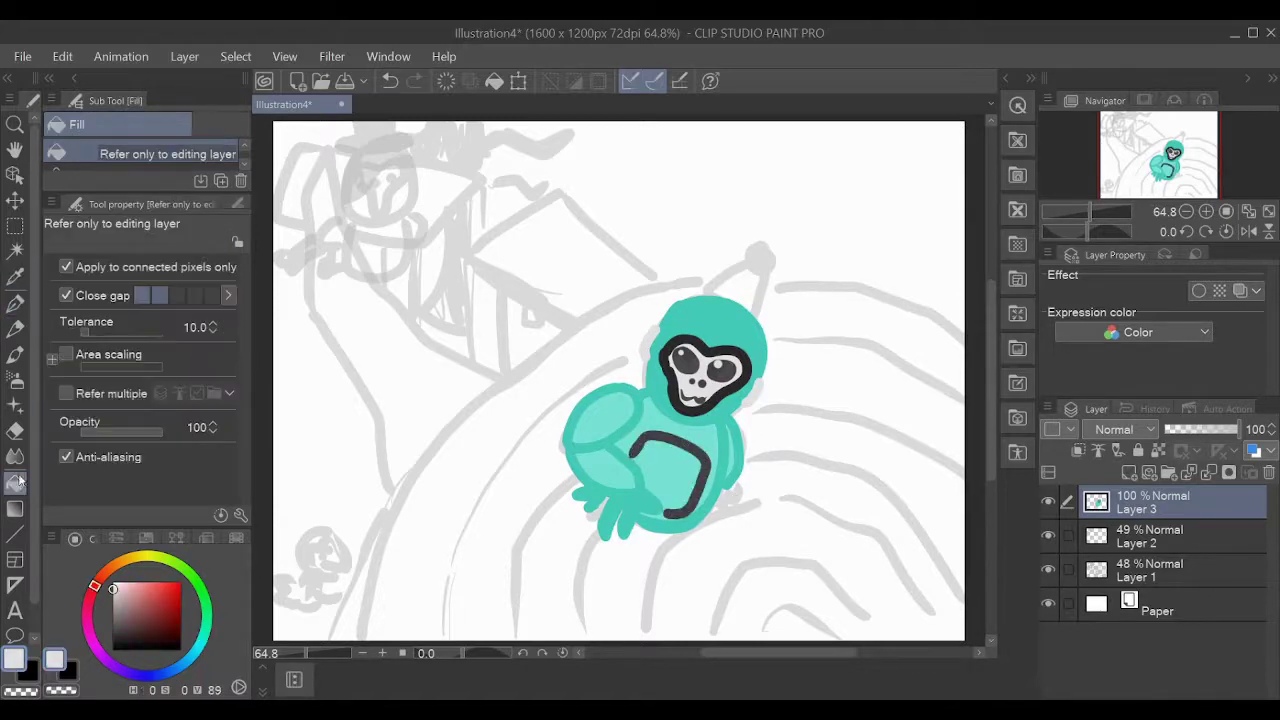
pyautogui.click(670, 480)
pyautogui.press('p')
pyautogui.hotkey('ctrl', 'z')
pyautogui.moveTo(632, 448)
pyautogui.mouseDown()
pyautogui.moveTo(650, 432)
pyautogui.moveTo(704, 512)
pyautogui.mouseUp()
pyautogui.hotkey('ctrl', 'z')
# Outline the stump's rim, outer side and pointed branch in brown.
pyautogui.moveTo(369, 476); pyautogui.dragTo(377, 515)
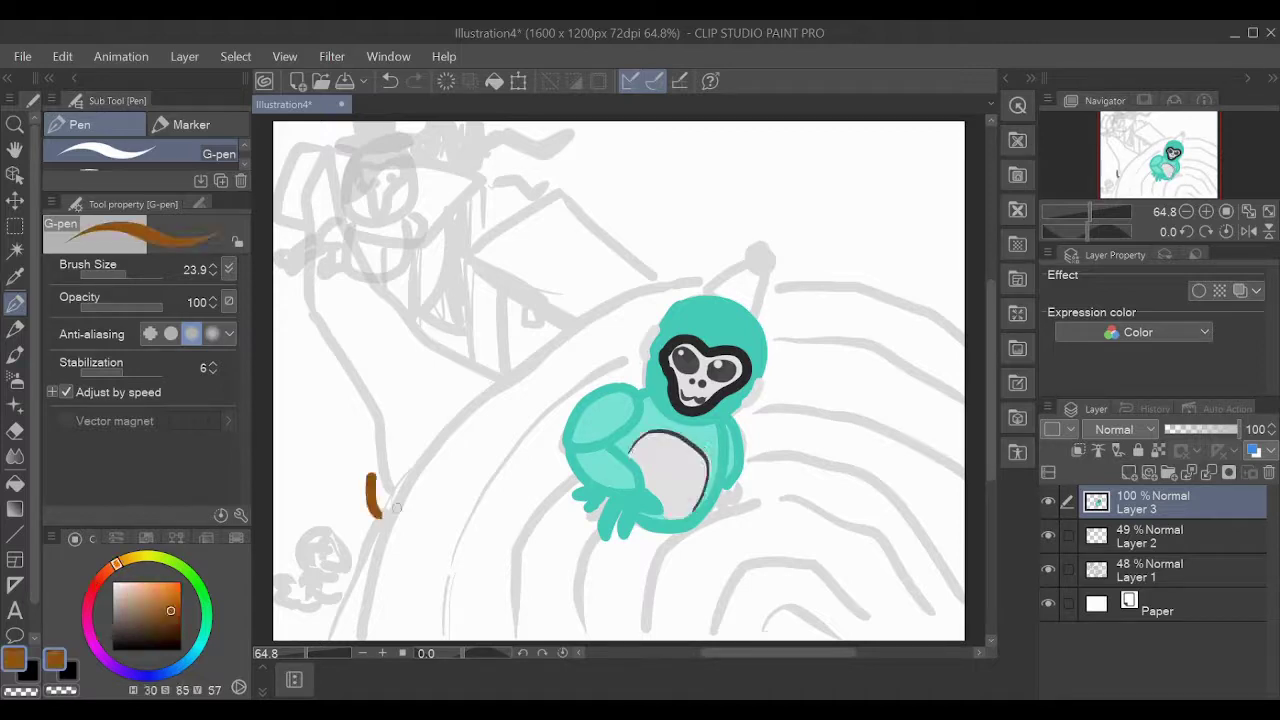
pyautogui.moveTo(360, 625); pyautogui.dragTo(966, 322)
pyautogui.moveTo(388, 500)
pyautogui.mouseDown()
pyautogui.moveTo(322, 128)
pyautogui.moveTo(510, 378)
pyautogui.moveTo(334, 636)
pyautogui.mouseUp()
# Trace the stump's concentric growth rings with broken brown lines around and below the gorilla.
pyautogui.moveTo(442, 640); pyautogui.dragTo(440, 574)
pyautogui.moveTo(447, 556)
pyautogui.mouseDown()
pyautogui.moveTo(562, 404)
pyautogui.moveTo(636, 353)
pyautogui.mouseUp()
pyautogui.moveTo(775, 339)
pyautogui.mouseDown()
pyautogui.moveTo(866, 340)
pyautogui.moveTo(965, 385)
pyautogui.mouseUp()
pyautogui.moveTo(516, 640); pyautogui.dragTo(562, 480)
pyautogui.moveTo(756, 409); pyautogui.dragTo(965, 468)
pyautogui.moveTo(590, 535); pyautogui.dragTo(577, 638)
pyautogui.moveTo(765, 455)
pyautogui.mouseDown()
pyautogui.moveTo(893, 490)
pyautogui.moveTo(965, 600)
pyautogui.mouseUp()
pyautogui.moveTo(712, 520); pyautogui.dragTo(944, 640)
pyautogui.moveTo(715, 640); pyautogui.dragTo(875, 640)
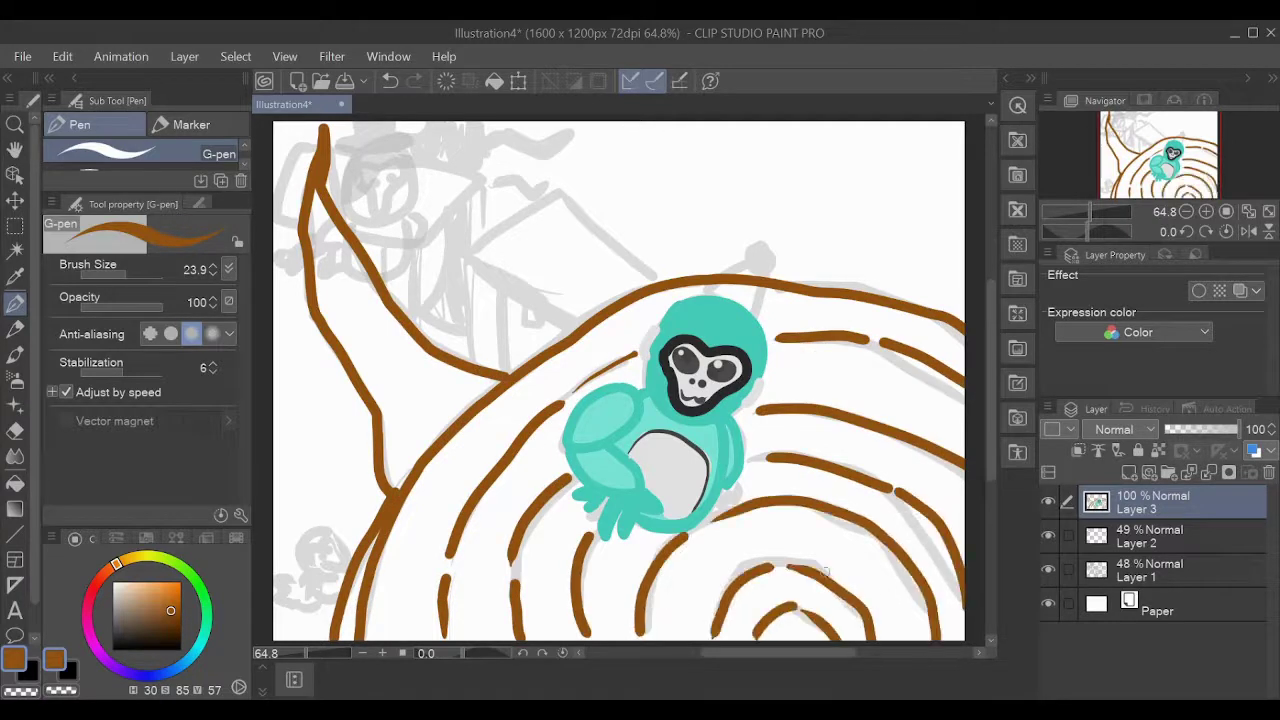
# Fill the pointed branch and the stump's outer side with the same brown.
pyautogui.press('g')
pyautogui.click(380, 340)
pyautogui.click(350, 617)
# Outline the small hut's roof, eaves and posts behind the stump in light orange-brown.
pyautogui.click(16, 305)
pyautogui.click(147, 588)
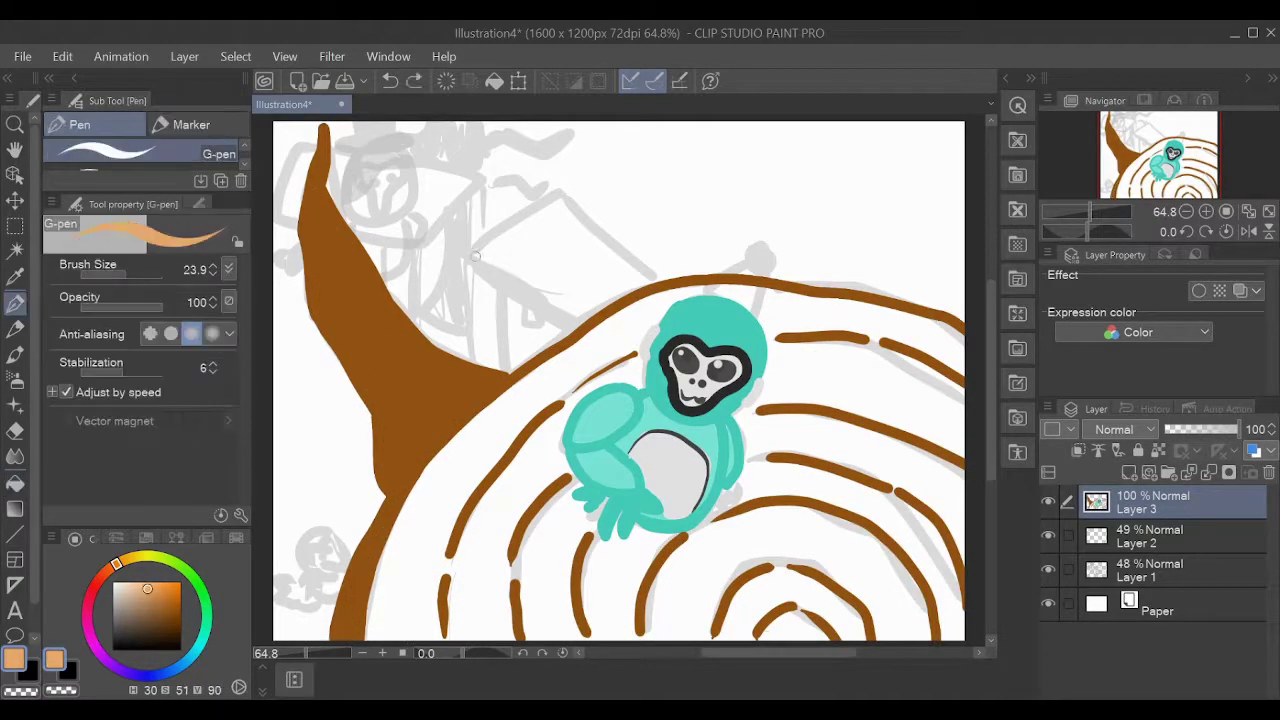
pyautogui.moveTo(470, 258); pyautogui.dragTo(560, 198)
pyautogui.moveTo(470, 262); pyautogui.dragTo(612, 318)
pyautogui.moveTo(560, 200); pyautogui.dragTo(652, 270)
pyautogui.moveTo(466, 262); pyautogui.dragTo(463, 355)
pyautogui.moveTo(480, 280); pyautogui.dragTo(570, 328)
pyautogui.moveTo(503, 298); pyautogui.dragTo(470, 362)
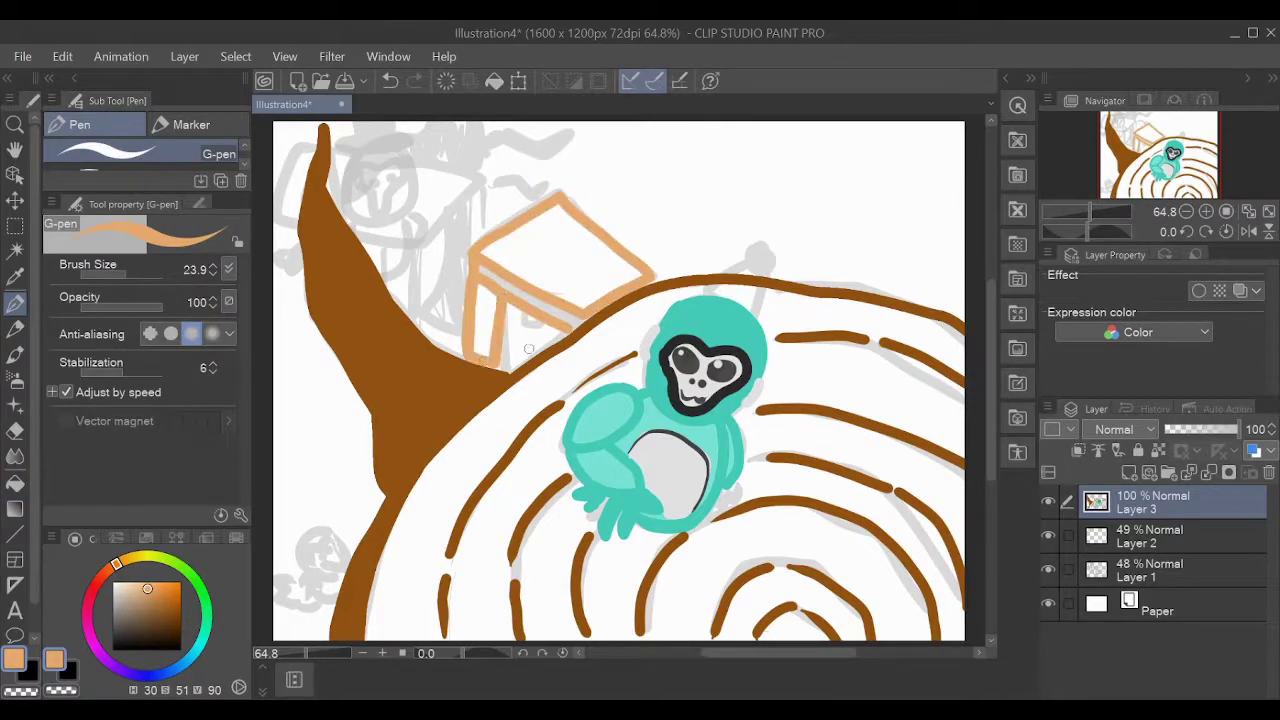
# Fill the stump's ringed top surface with tan.
pyautogui.press('g')
pyautogui.click(157, 604)
pyautogui.click(378, 630)
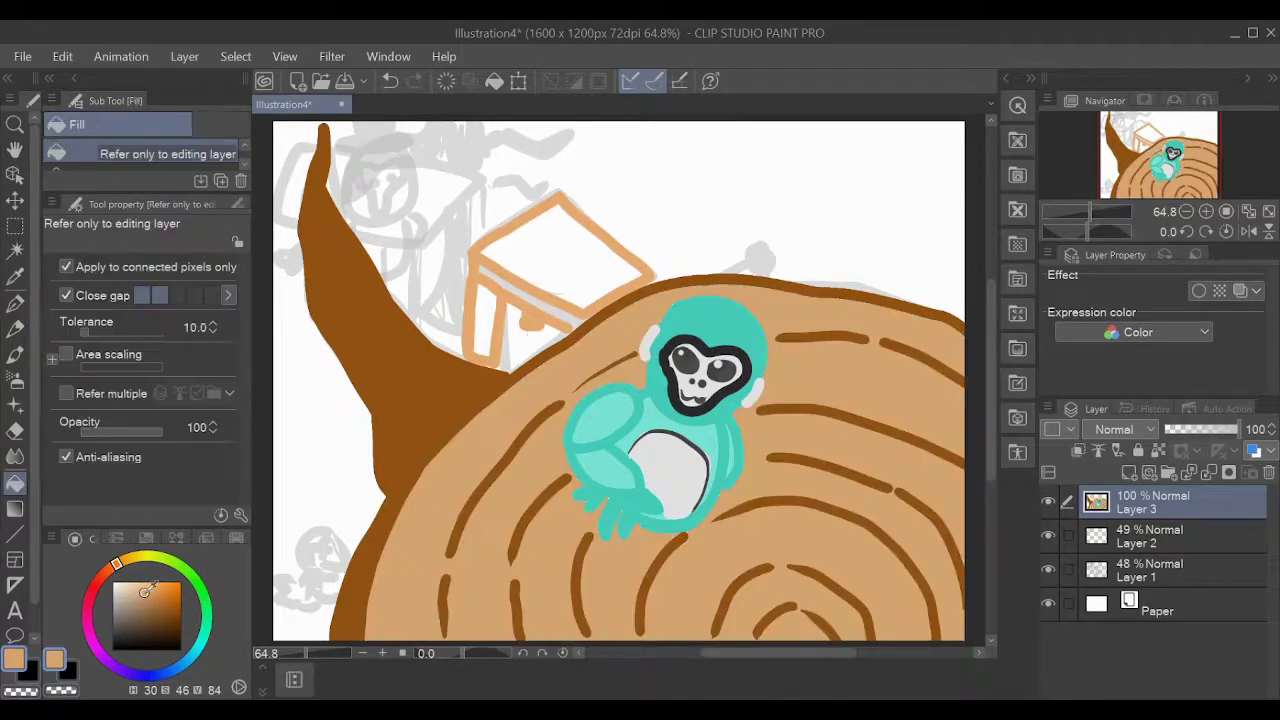
# Paint medium-brown shading along the inside of the stump's rim and beside the innermost and lower-left rings.
pyautogui.press('p')
pyautogui.moveTo(378, 637)
pyautogui.mouseDown()
pyautogui.moveTo(430, 465)
pyautogui.moveTo(400, 480)
pyautogui.moveTo(670, 290)
pyautogui.moveTo(964, 320)
pyautogui.mouseUp()
pyautogui.hotkey('ctrl', 'z')
pyautogui.moveTo(452, 640); pyautogui.dragTo(452, 598)
pyautogui.moveTo(760, 640); pyautogui.dragTo(836, 612)
pyautogui.moveTo(716, 640); pyautogui.dragTo(866, 620)
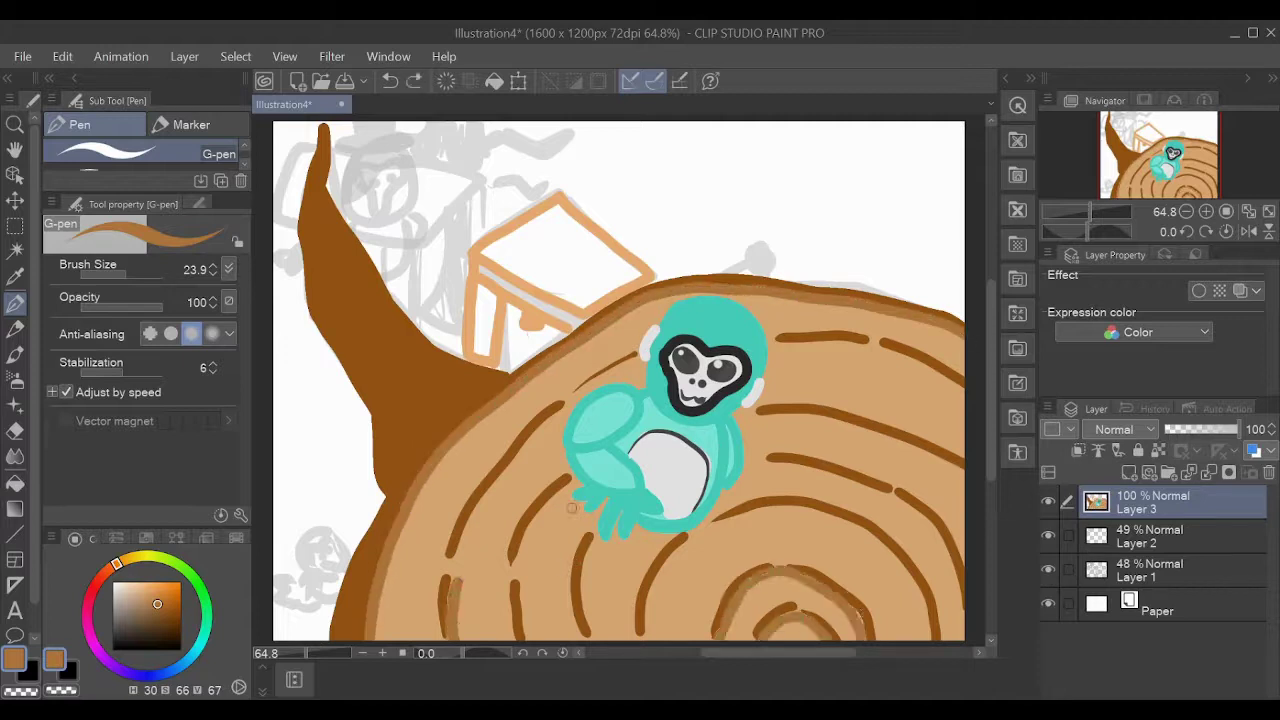
# Paint a medium-brown shadow on the stump beneath the gorilla's hands and body.
pyautogui.moveTo(601, 568); pyautogui.dragTo(650, 545)
pyautogui.press('g')
pyautogui.click(630, 540)
pyautogui.click(585, 515)
pyautogui.press('p')
pyautogui.moveTo(729, 551)
pyautogui.mouseDown()
pyautogui.moveTo(722, 508)
pyautogui.moveTo(735, 530)
pyautogui.mouseUp()
pyautogui.press('g')
pyautogui.click(730, 512)
pyautogui.press('p')
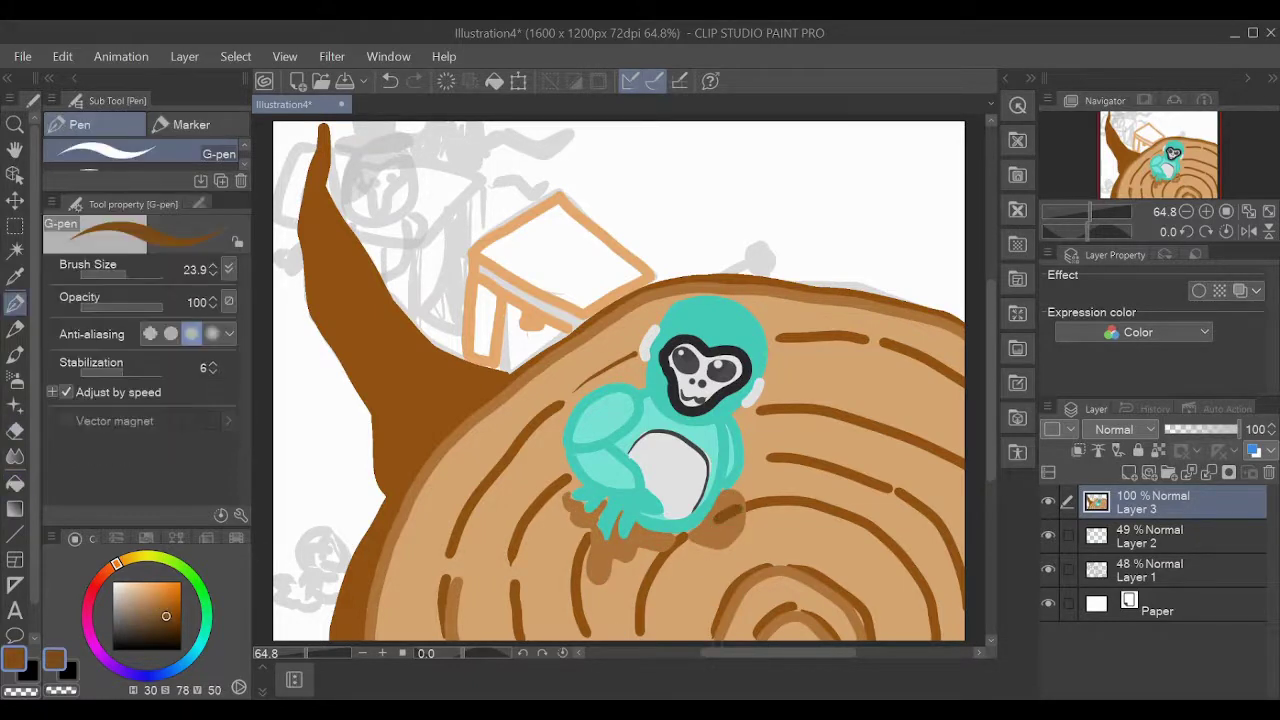
# Shade both edges of the gorilla's belly patch with a slightly darker grey.
pyautogui.keyDown('alt'); pyautogui.click(668, 470); pyautogui.keyUp('alt')
pyautogui.moveTo(640, 455); pyautogui.dragTo(690, 505)
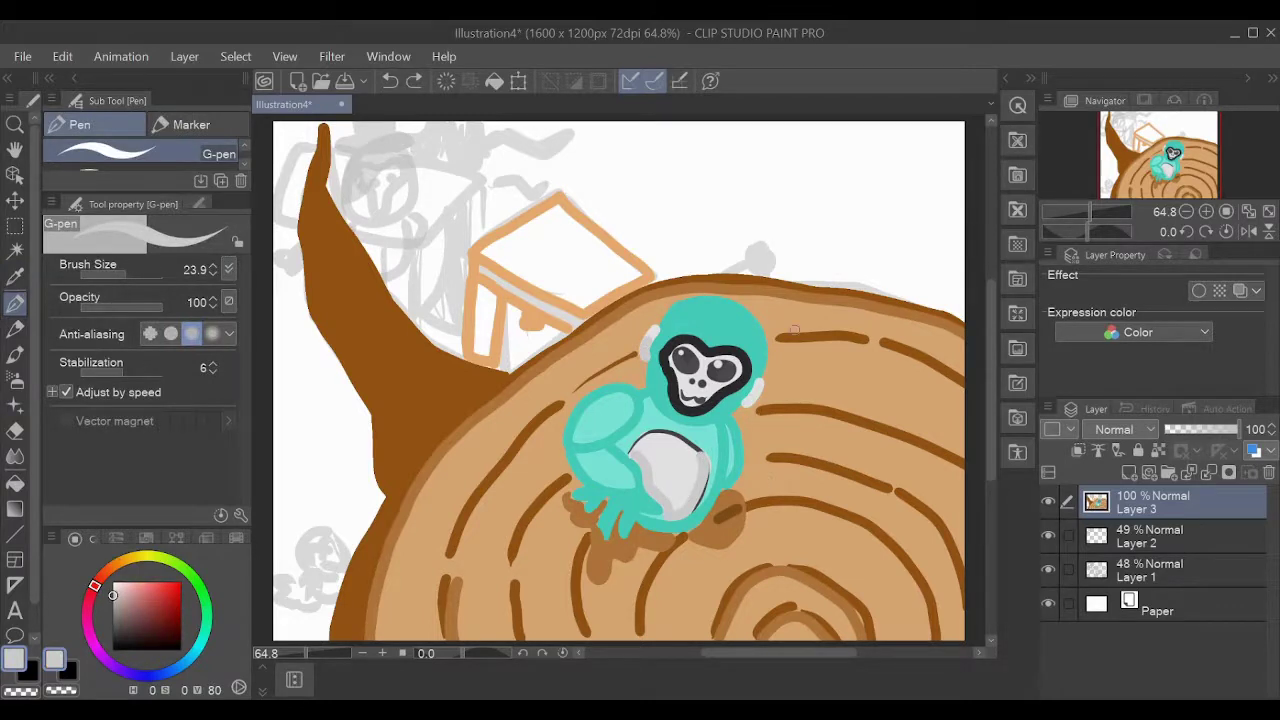
pyautogui.scroll(1, 738, 394)
pyautogui.press('[')
pyautogui.press('[')
pyautogui.press('[')
pyautogui.press('[')
pyautogui.press('[')
pyautogui.scroll(1, 658, 359)
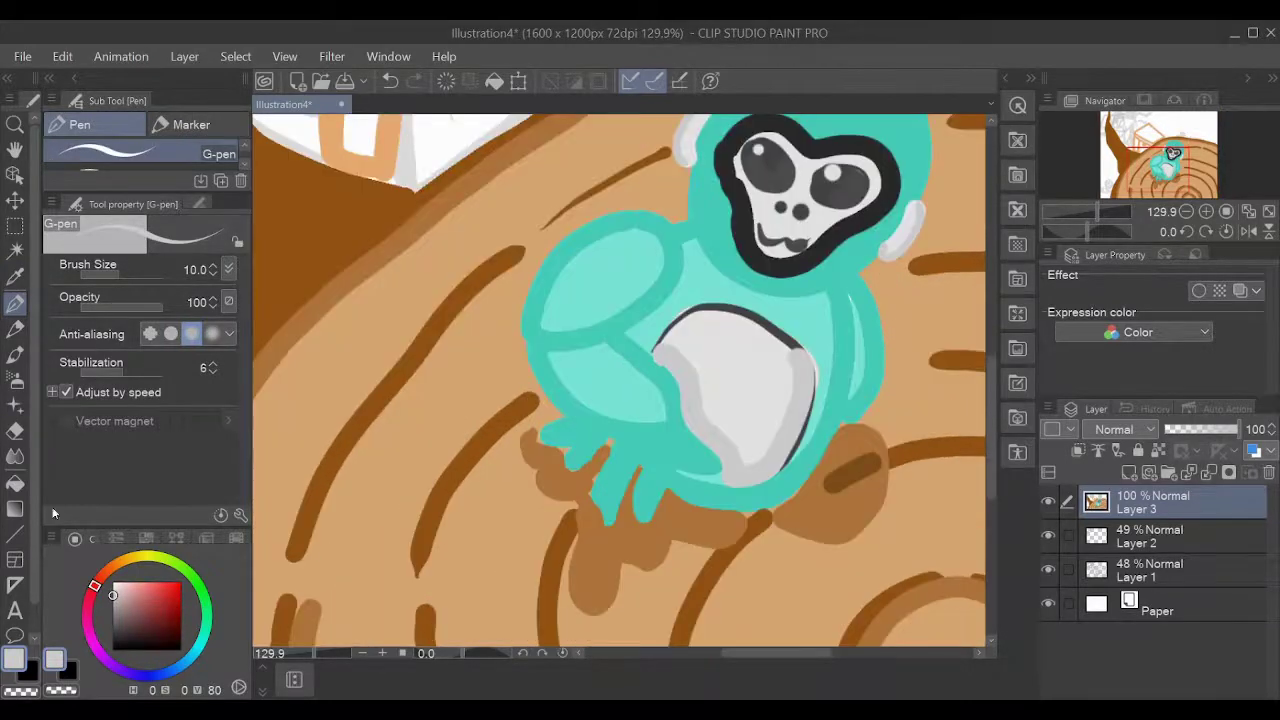
pyautogui.press('g')
pyautogui.press('g')
pyautogui.press('p')
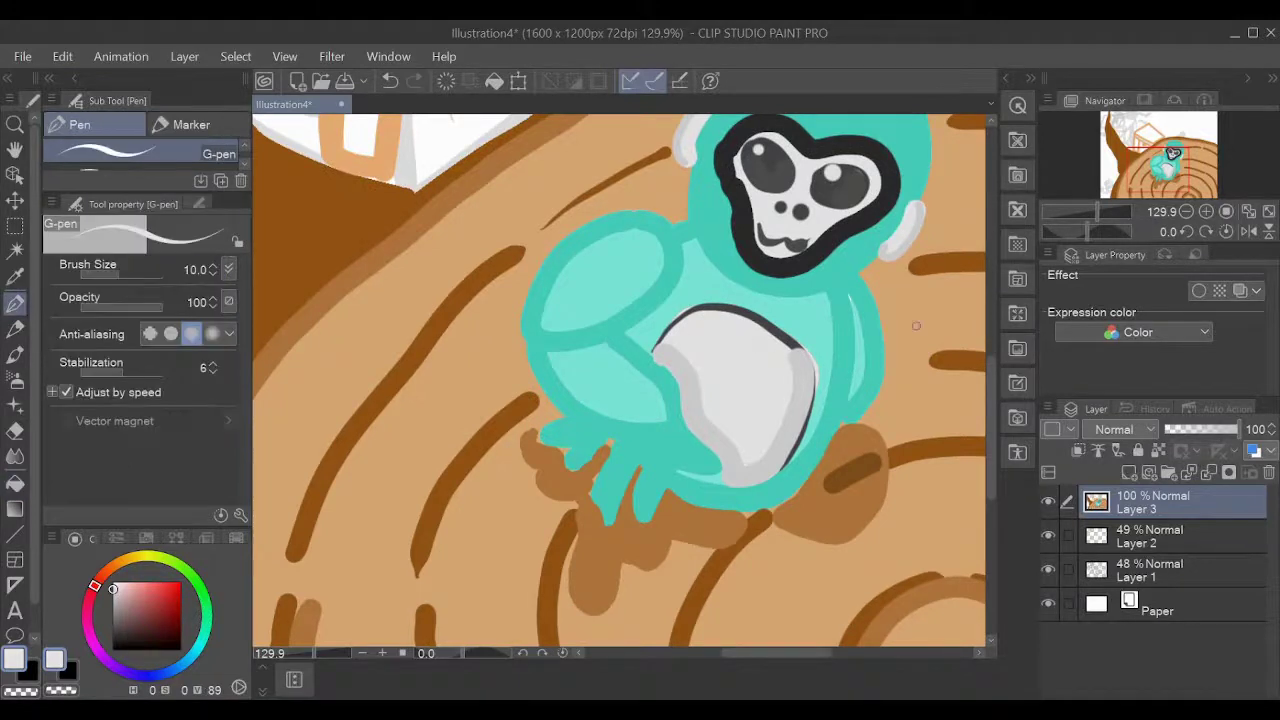
# Recolour the front hut's outline in a stronger orange and try filling its roof with the same colour.
pyautogui.scroll(-2, 916, 325)
pyautogui.press('g')
pyautogui.press('p')
pyautogui.keyDown('alt'); pyautogui.click(470, 300); pyautogui.keyUp('alt')
pyautogui.press('g')
pyautogui.click(530, 250)
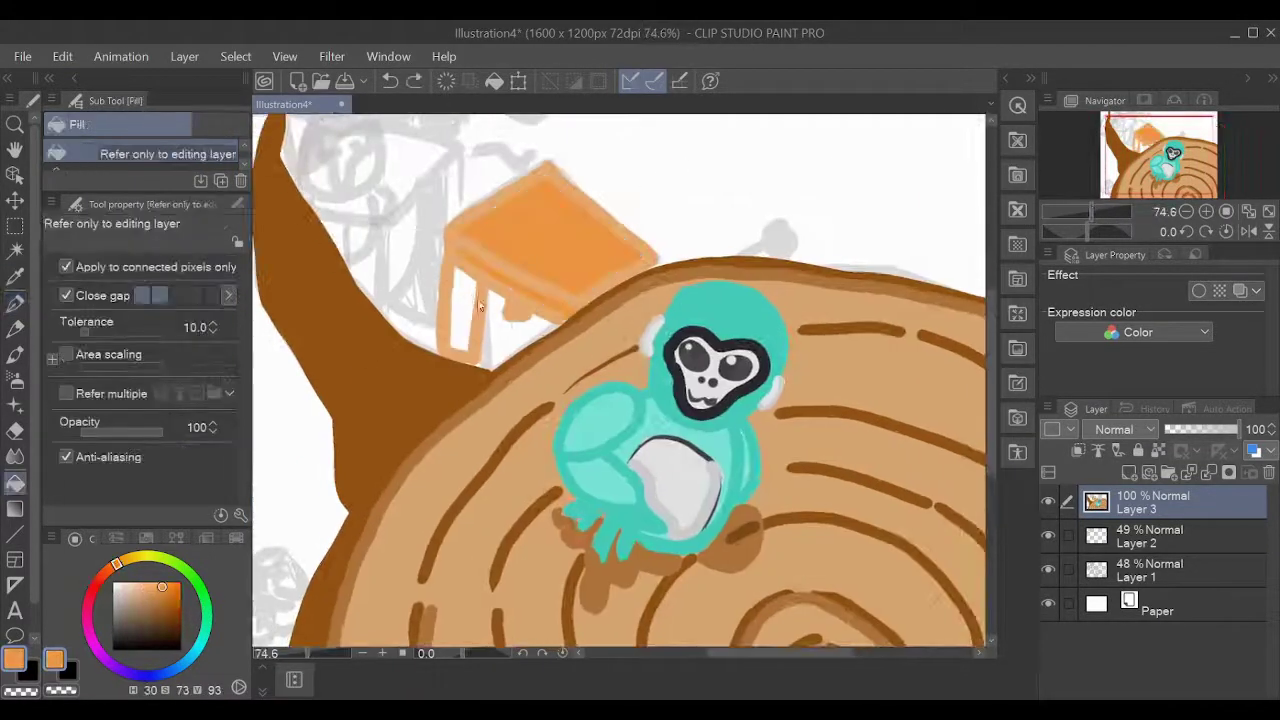
pyautogui.hotkey('ctrl', 'z')
# Draw plank lines on the front hut's roof, then fill the roof with light orange and its post with medium orange.
pyautogui.press('p')
pyautogui.moveTo(480, 215); pyautogui.dragTo(568, 283)
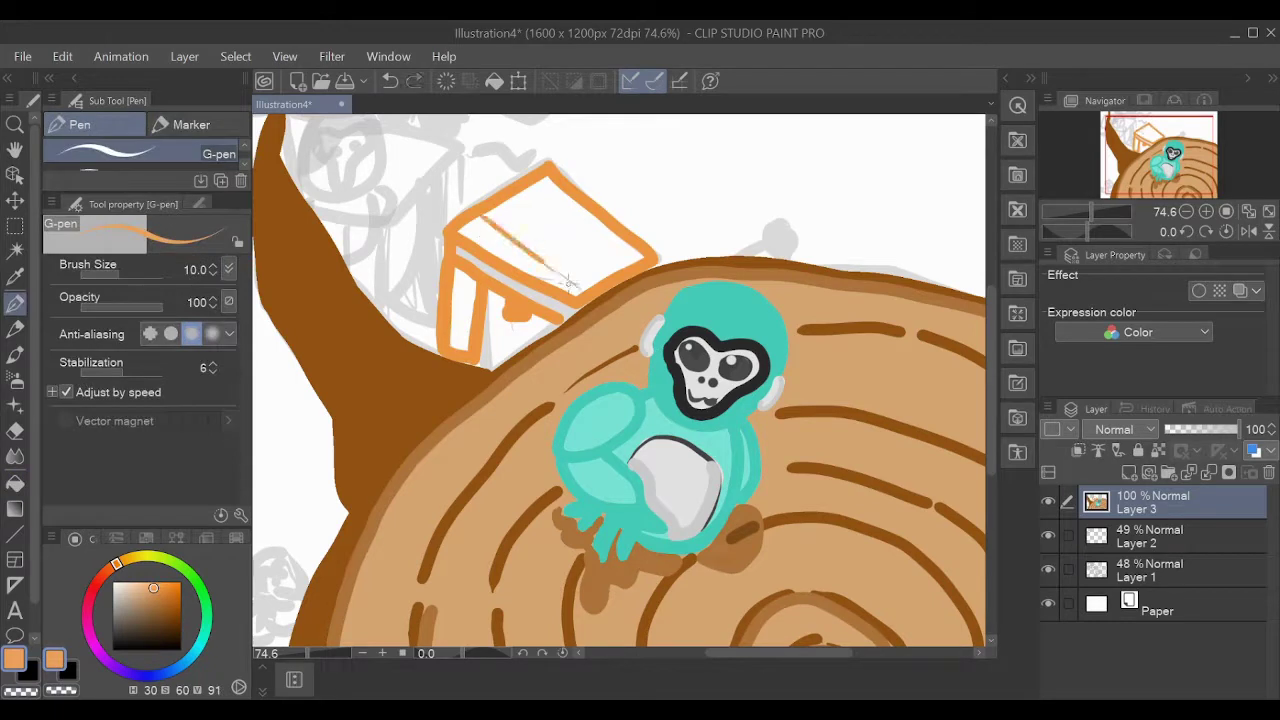
pyautogui.press('g')
pyautogui.click(486, 309)
pyautogui.click(580, 266)
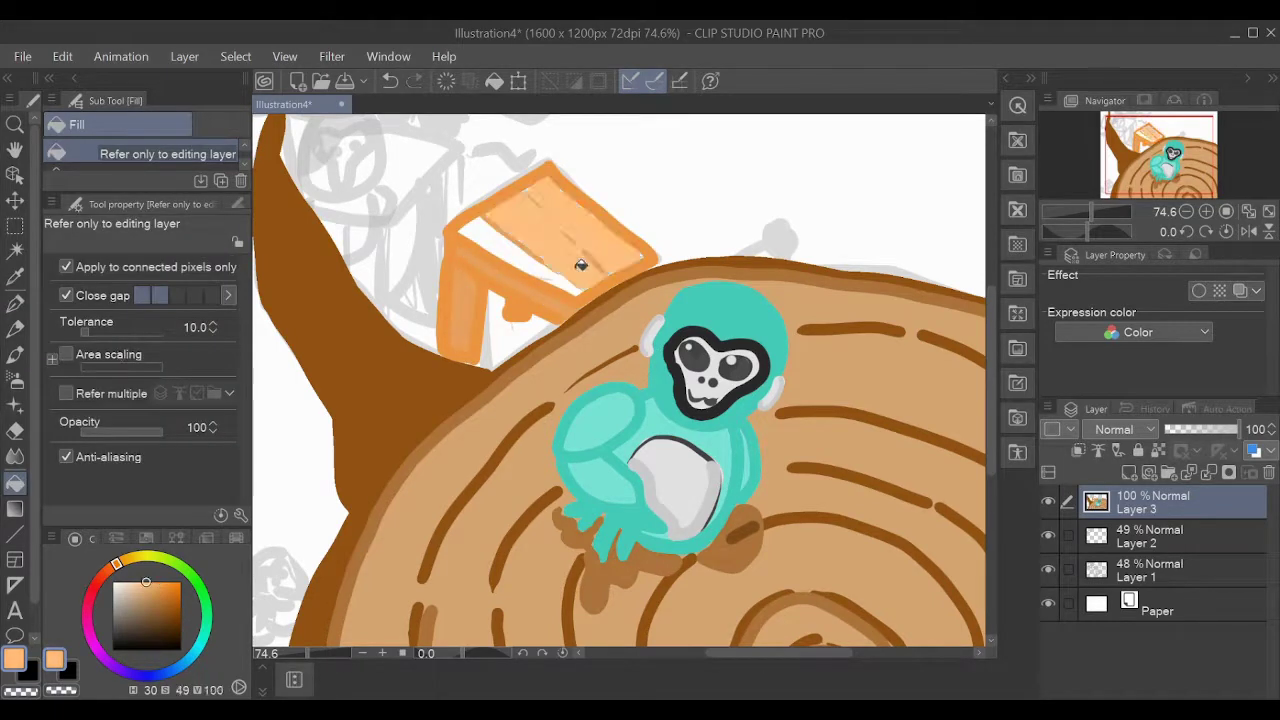
# Outline a second hut's roof and posts in orange behind the curved branch, using a size 25 pen.
pyautogui.click(13, 305)
pyautogui.moveTo(212, 272); pyautogui.dragTo(226, 272)
pyautogui.moveTo(315, 207)
pyautogui.mouseDown()
pyautogui.moveTo(380, 222)
pyautogui.moveTo(452, 146)
pyautogui.moveTo(286, 116)
pyautogui.mouseUp()
pyautogui.moveTo(380, 226); pyautogui.dragTo(379, 292)
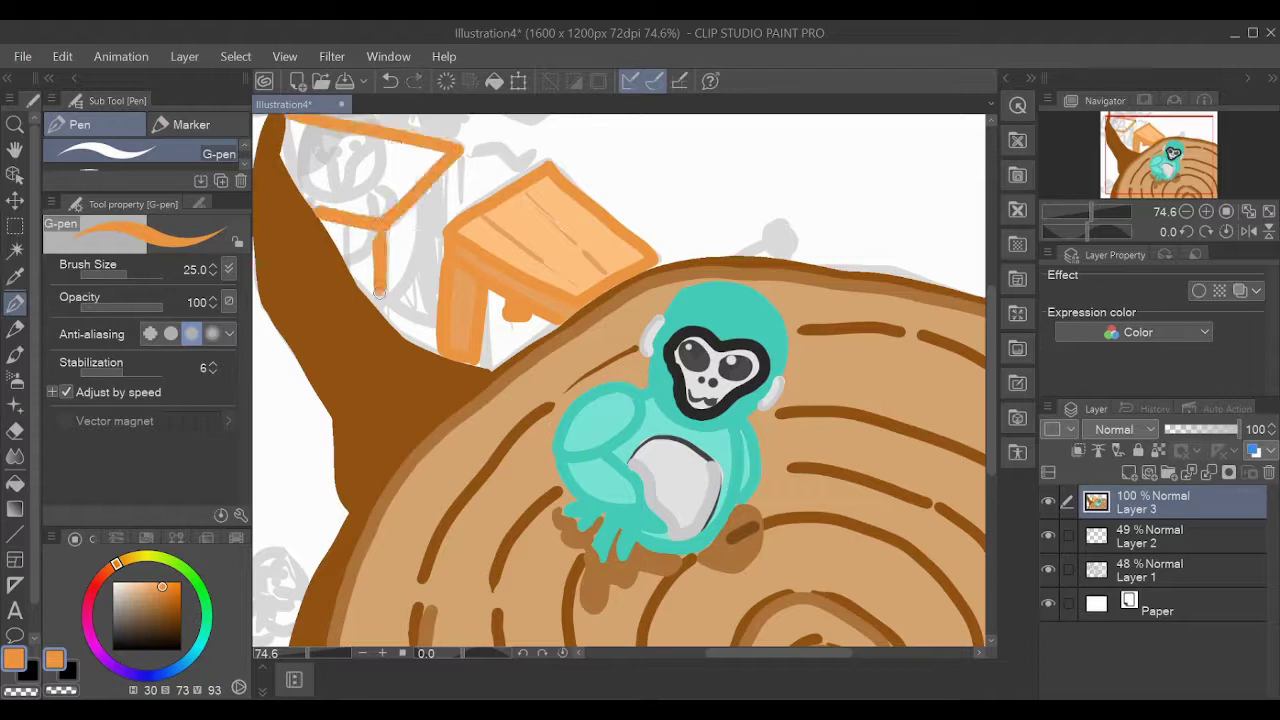
pyautogui.hotkey('ctrl', 'z')
pyautogui.moveTo(372, 226); pyautogui.dragTo(378, 312)
pyautogui.hotkey('ctrl', 'z')
pyautogui.moveTo(240, 234); pyautogui.dragTo(303, 292)
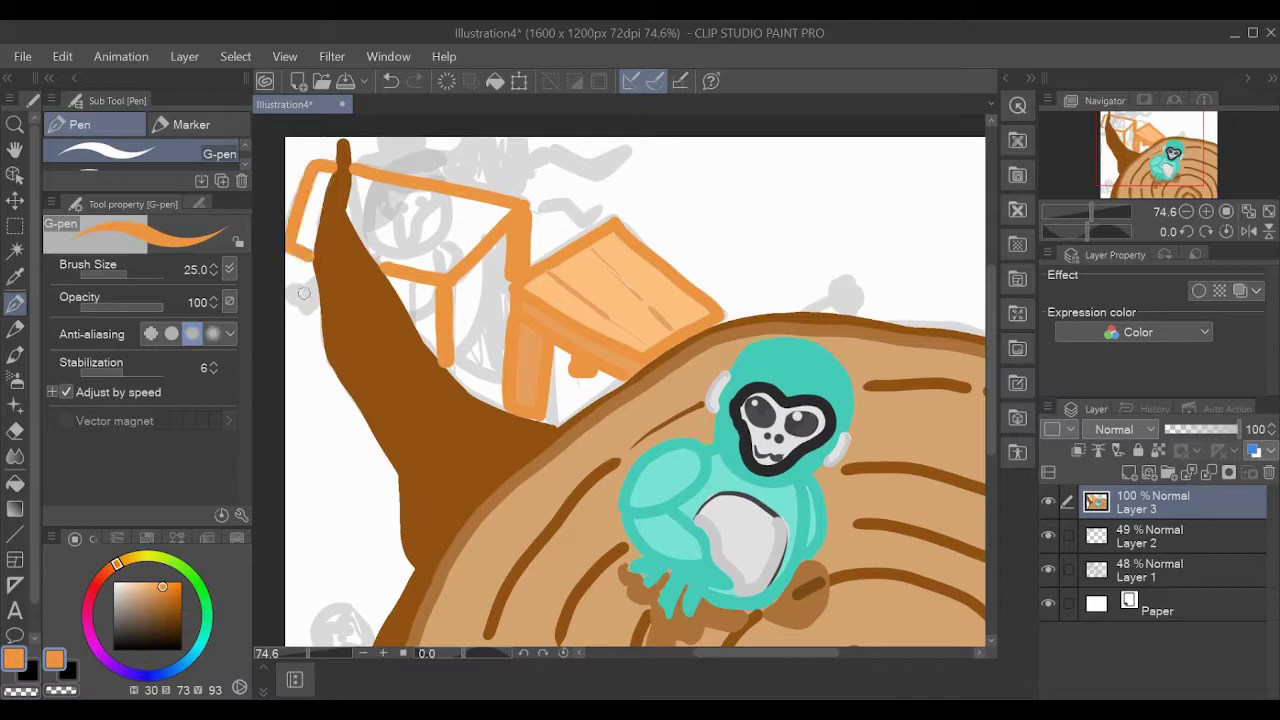
# Fill the second hut's roof with light orange and draw darker plank lines on both roofs.
pyautogui.press('g')
pyautogui.click(440, 220)
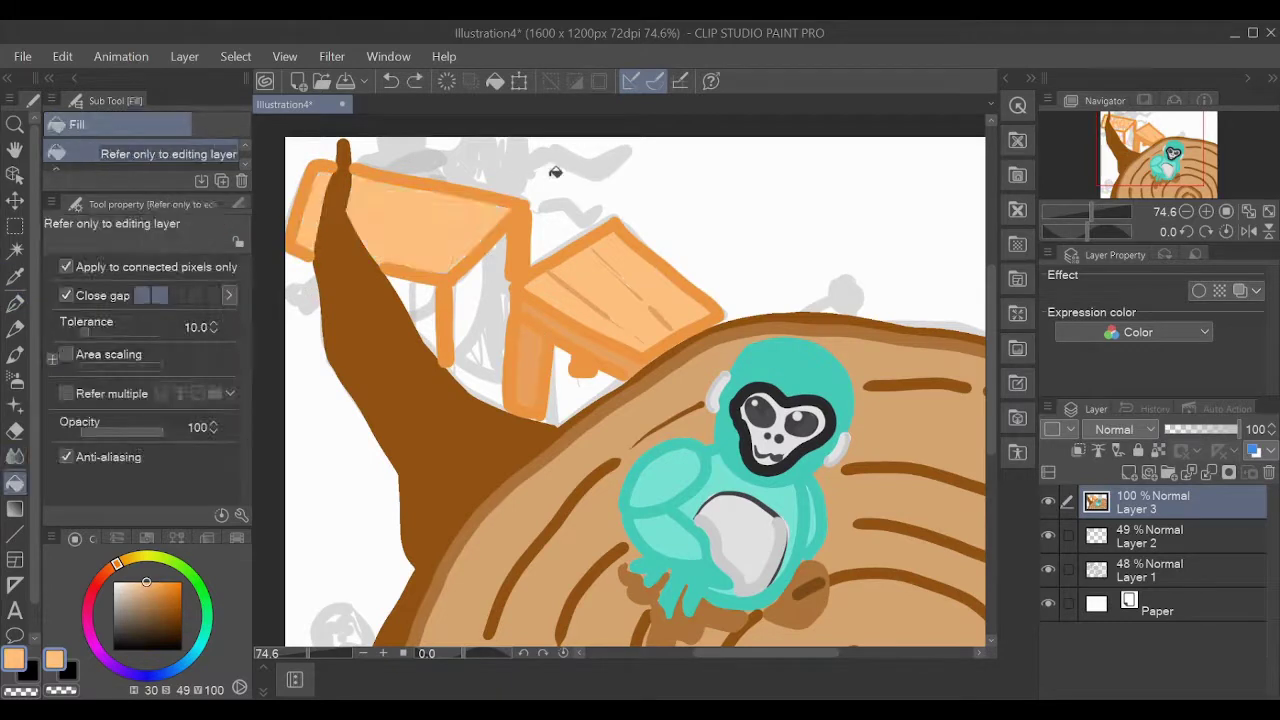
pyautogui.press('p')
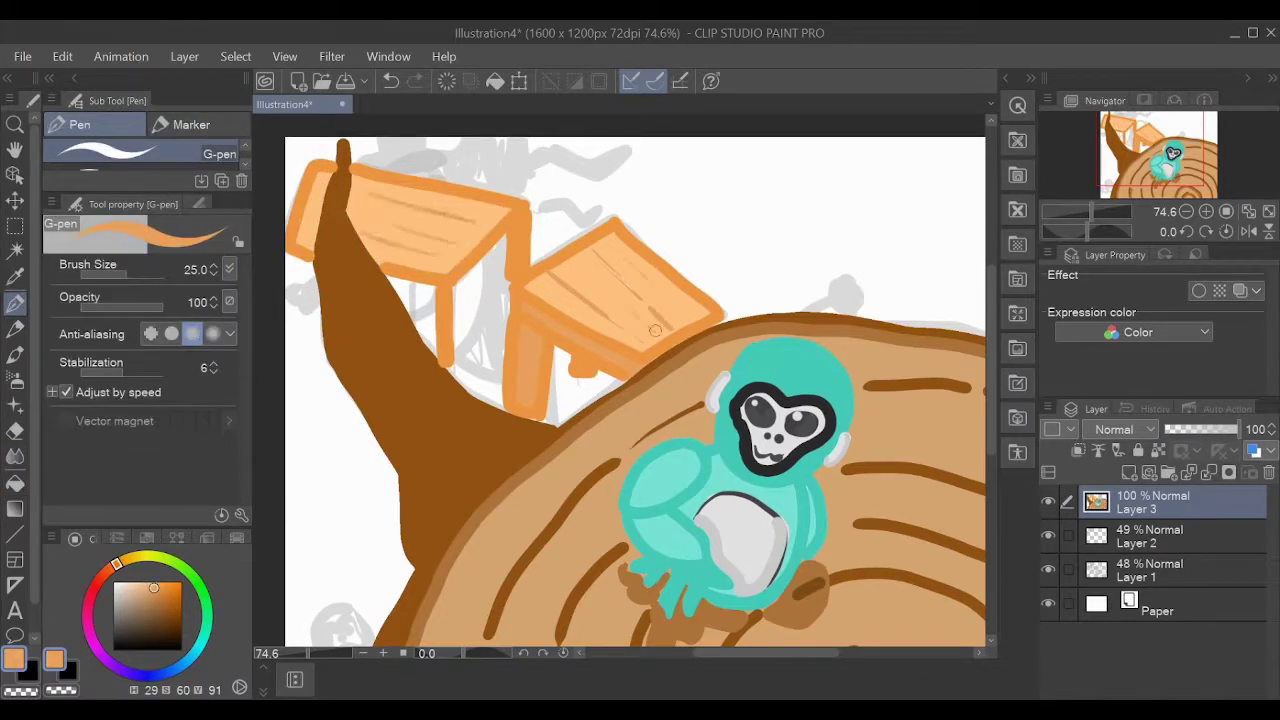
# Paint lighter-brown highlights along both edges of the curved branch, at its base, and as patches down its middle.
pyautogui.keyDown('alt'); pyautogui.click(408, 370); pyautogui.keyUp('alt')
pyautogui.moveTo(378, 432); pyautogui.dragTo(412, 566)
pyautogui.moveTo(318, 240); pyautogui.dragTo(410, 510)
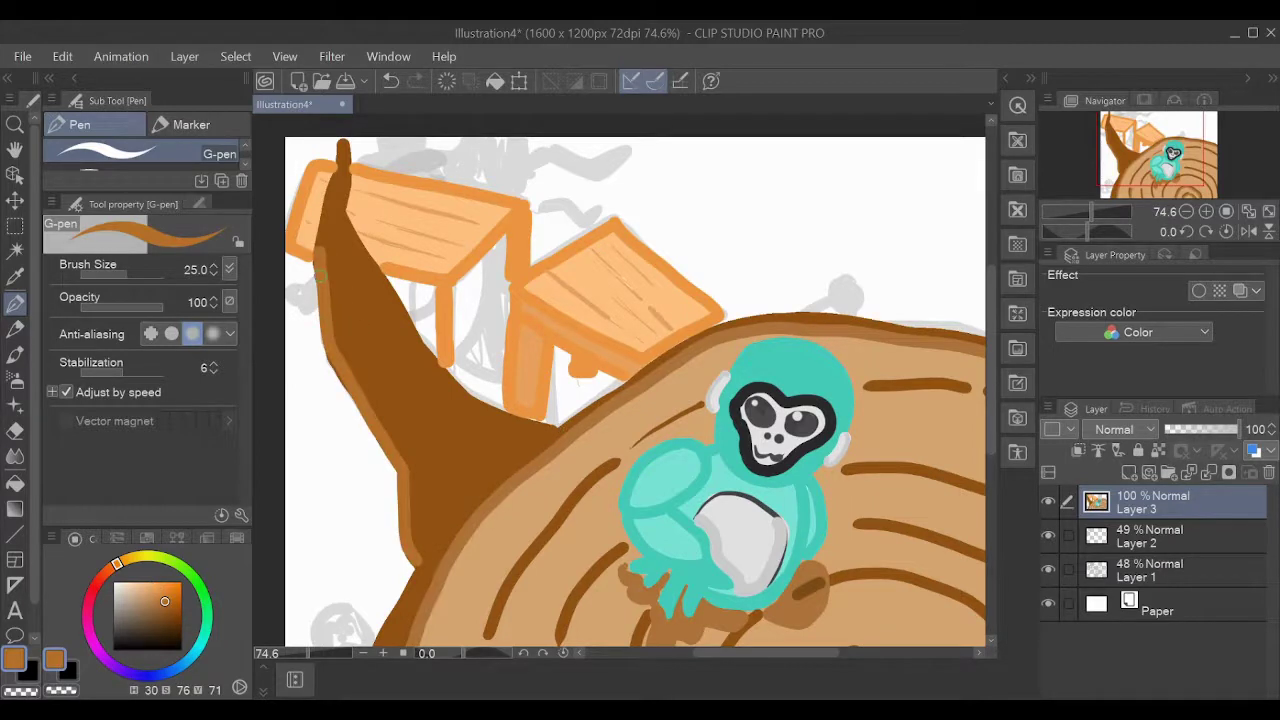
pyautogui.moveTo(342, 150); pyautogui.dragTo(318, 250)
pyautogui.moveTo(400, 450); pyautogui.dragTo(465, 555)
pyautogui.moveTo(346, 228)
pyautogui.mouseDown()
pyautogui.moveTo(440, 380)
pyautogui.moveTo(530, 435)
pyautogui.mouseUp()
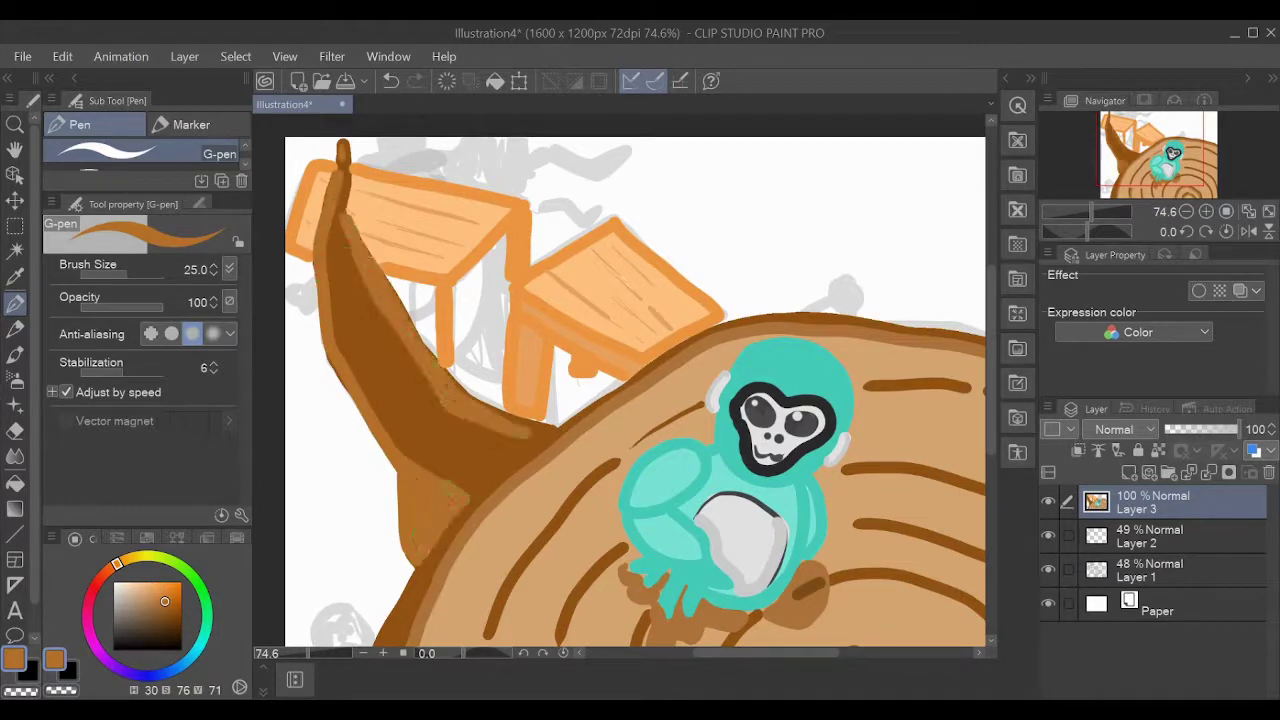
pyautogui.moveTo(345, 258); pyautogui.dragTo(390, 378)
pyautogui.moveTo(430, 434); pyautogui.dragTo(478, 448)
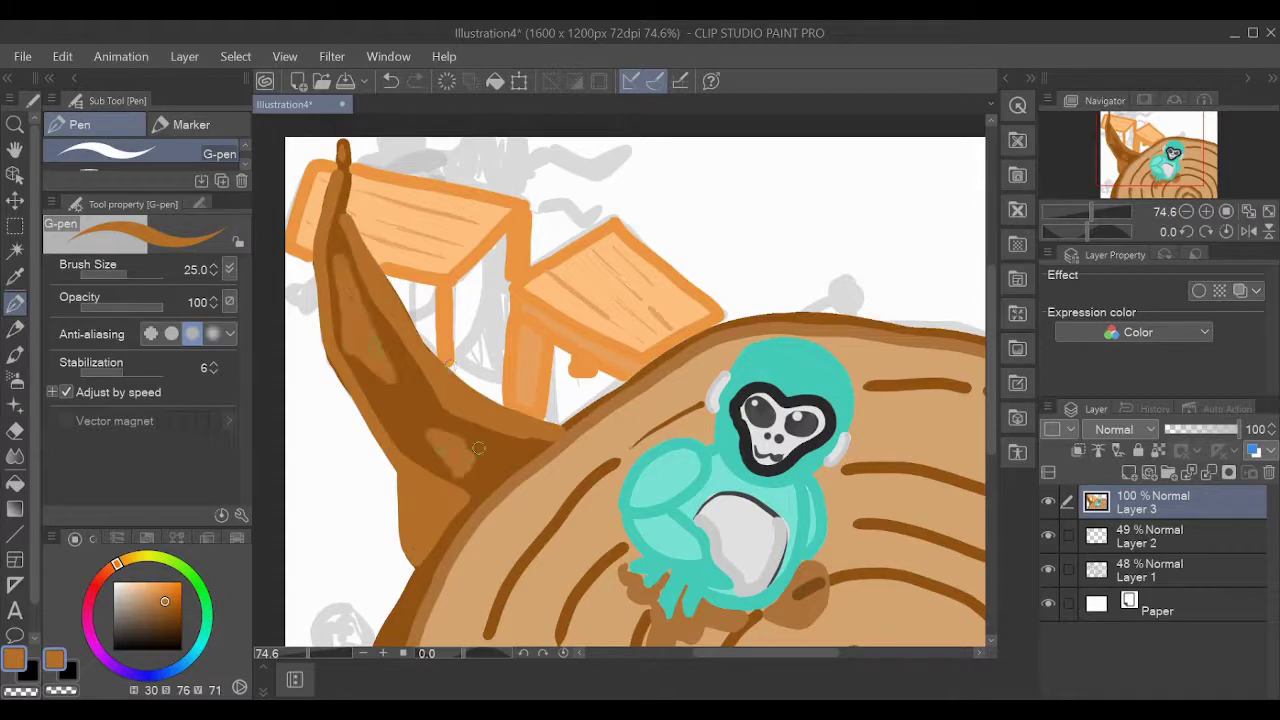
# Paint a near-black silhouette of a small gorilla peeking out beside the stump's lower-left edge.
pyautogui.scroll(-5, 478, 448)
pyautogui.scroll(3, 478, 448)
pyautogui.keyDown('alt'); pyautogui.click(362, 566); pyautogui.keyUp('alt')
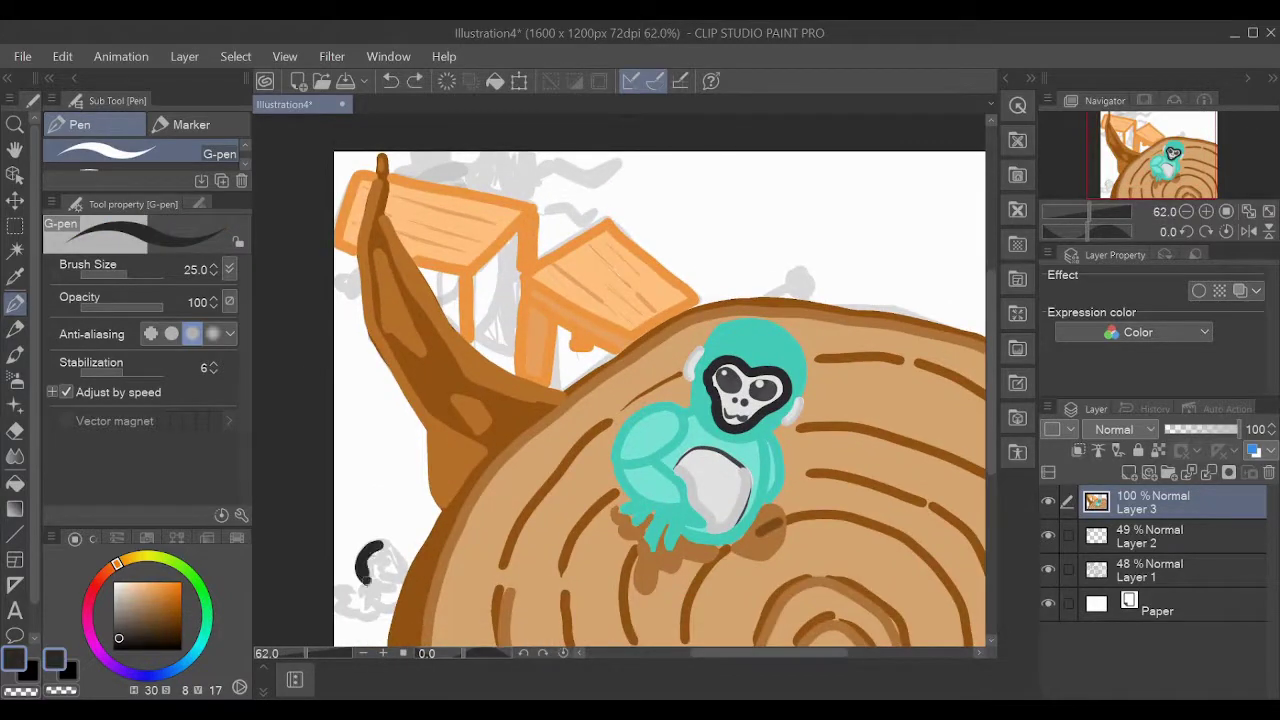
pyautogui.moveTo(368, 548); pyautogui.dragTo(382, 575)
pyautogui.moveTo(378, 588); pyautogui.dragTo(388, 608)
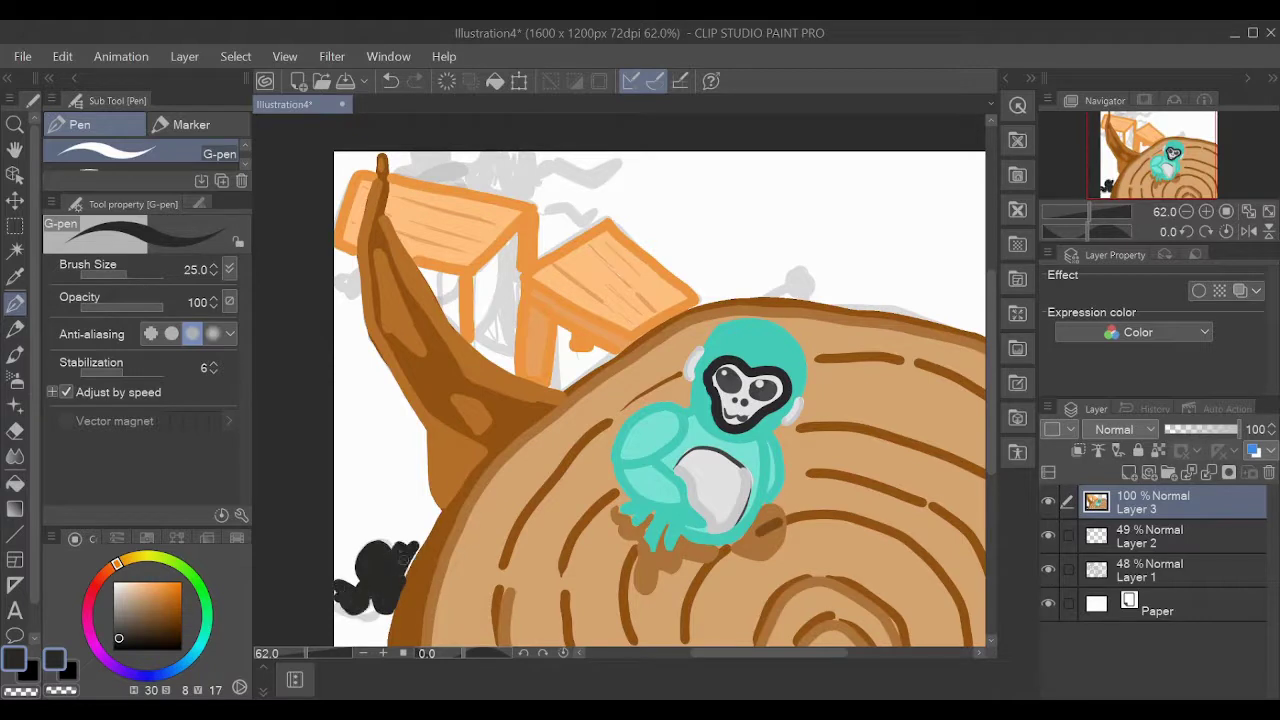
# Outline the small gorilla's head, arms, hands and body in bright orange with a size 7 pen.
pyautogui.click(177, 582)
pyautogui.scroll(6, 434, 358)
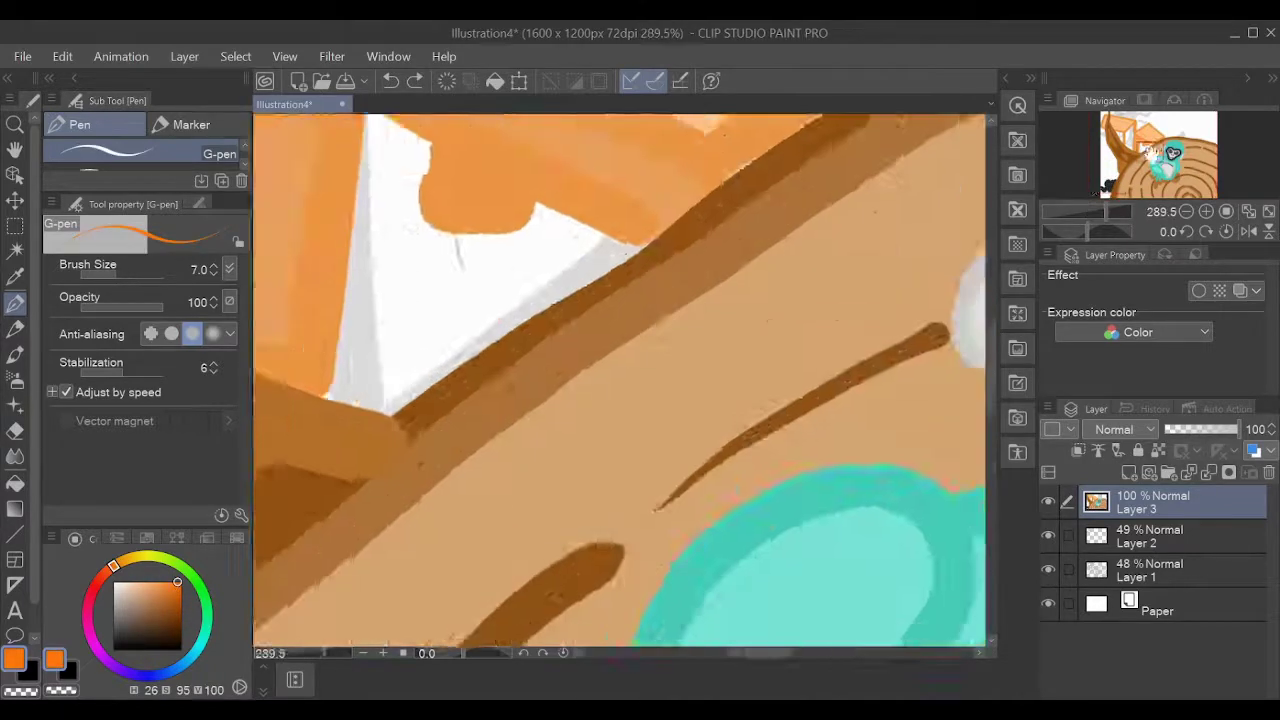
pyautogui.moveTo(434, 358)
pyautogui.mouseDown()
pyautogui.moveTo(452, 432)
pyautogui.moveTo(600, 290)
pyautogui.moveTo(486, 490)
pyautogui.moveTo(440, 497)
pyautogui.moveTo(485, 546)
pyautogui.mouseUp()
pyautogui.moveTo(334, 462); pyautogui.dragTo(438, 497)
pyautogui.moveTo(334, 536); pyautogui.dragTo(390, 596)
pyautogui.moveTo(406, 596); pyautogui.dragTo(442, 588)
pyautogui.moveTo(360, 582); pyautogui.dragTo(405, 625)
pyautogui.moveTo(486, 552); pyautogui.dragTo(476, 604)
pyautogui.moveTo(470, 606); pyautogui.dragTo(430, 628)
pyautogui.moveTo(612, 292)
pyautogui.mouseDown()
pyautogui.moveTo(648, 360)
pyautogui.moveTo(684, 390)
pyautogui.mouseUp()
pyautogui.moveTo(614, 290); pyautogui.dragTo(748, 290)
pyautogui.moveTo(506, 546); pyautogui.dragTo(610, 606)
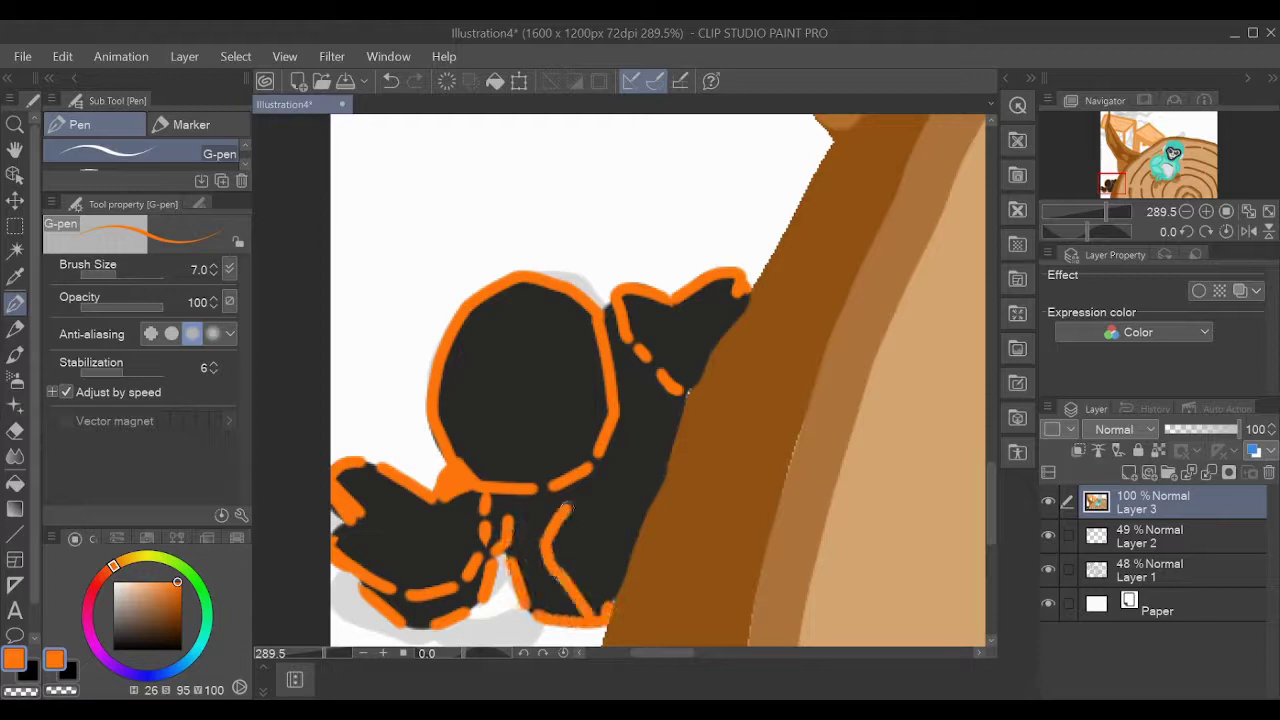
# Fill the small gorilla's belly with light grey, then outline its face shape and fill it with the same colour.
pyautogui.press('g')
pyautogui.click(656, 421)
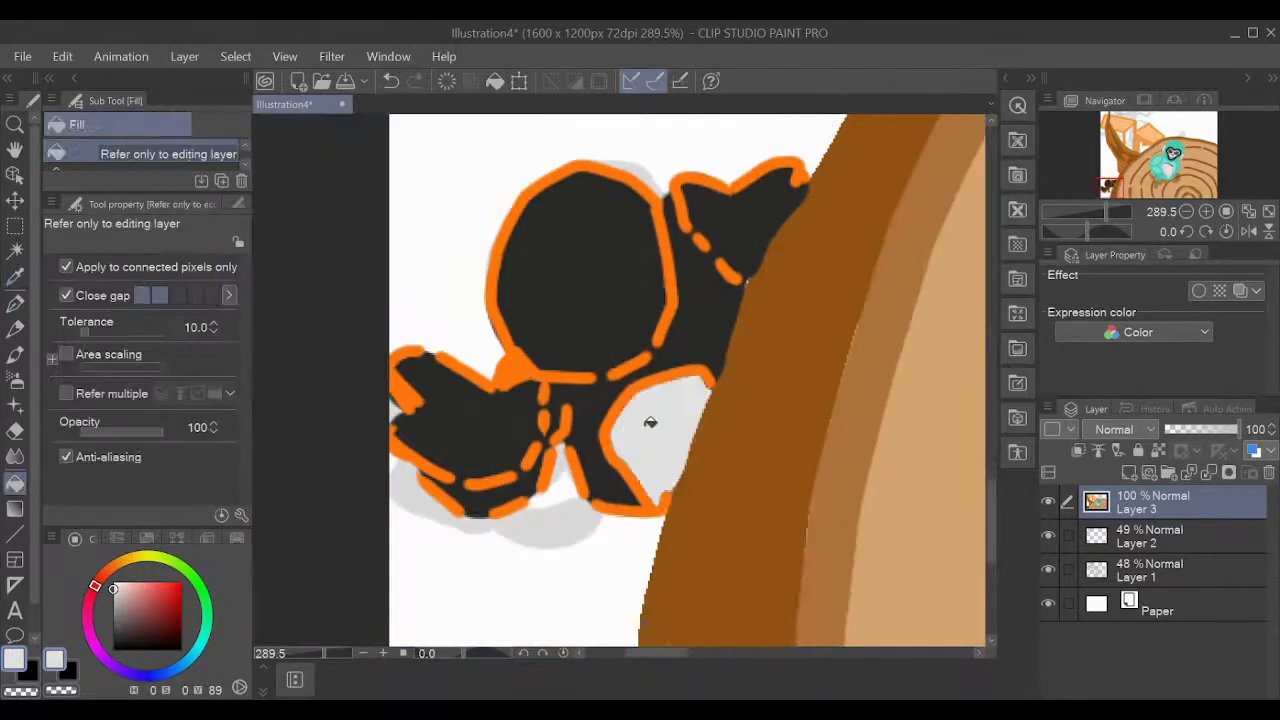
pyautogui.press('p')
pyautogui.moveTo(535, 302)
pyautogui.mouseDown()
pyautogui.moveTo(640, 258)
pyautogui.moveTo(600, 342)
pyautogui.moveTo(620, 332)
pyautogui.mouseUp()
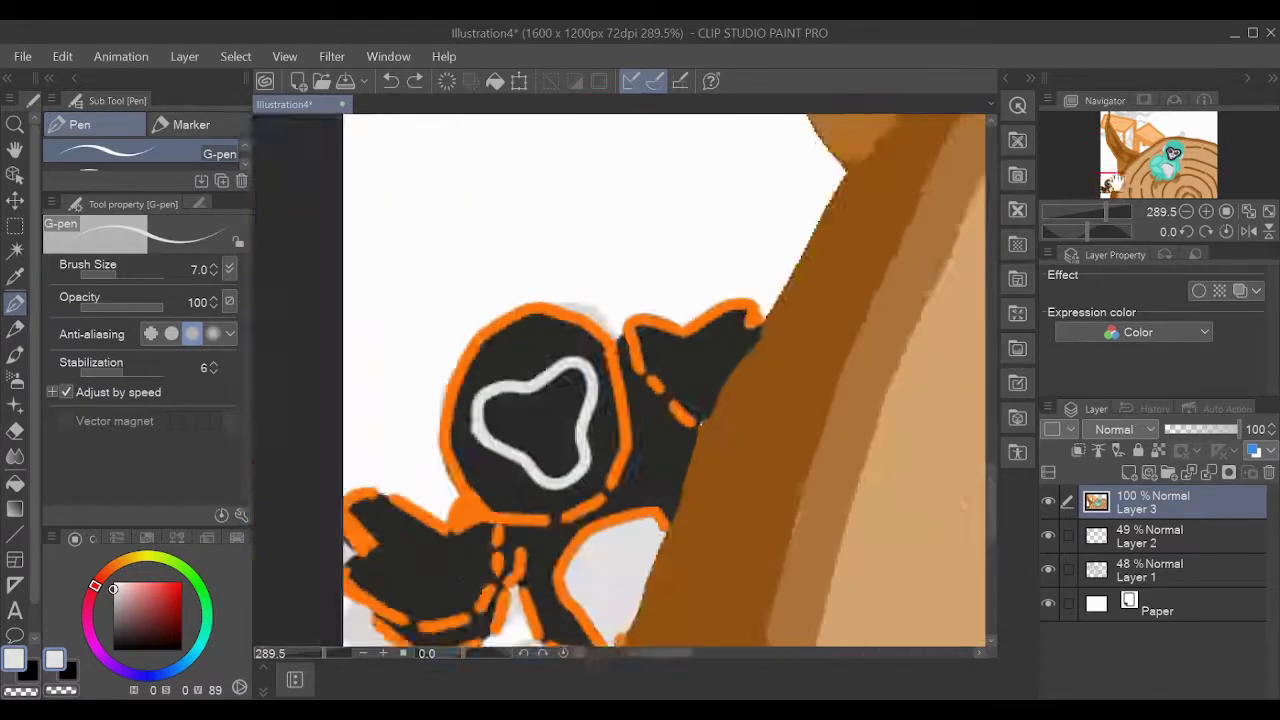
pyautogui.press('g')
pyautogui.click(447, 422)
# Paint a dark-grey rim and eyes on the small gorilla's face, and draw its nostrils and mouth in near-black.
pyautogui.press('p')
pyautogui.moveTo(400, 470); pyautogui.dragTo(415, 490)
pyautogui.press('i')
pyautogui.moveTo(1107, 183)
pyautogui.mouseDown()
pyautogui.moveTo(1124, 176)
pyautogui.moveTo(1104, 183)
pyautogui.mouseUp()
pyautogui.click(580, 470)
pyautogui.press('p')
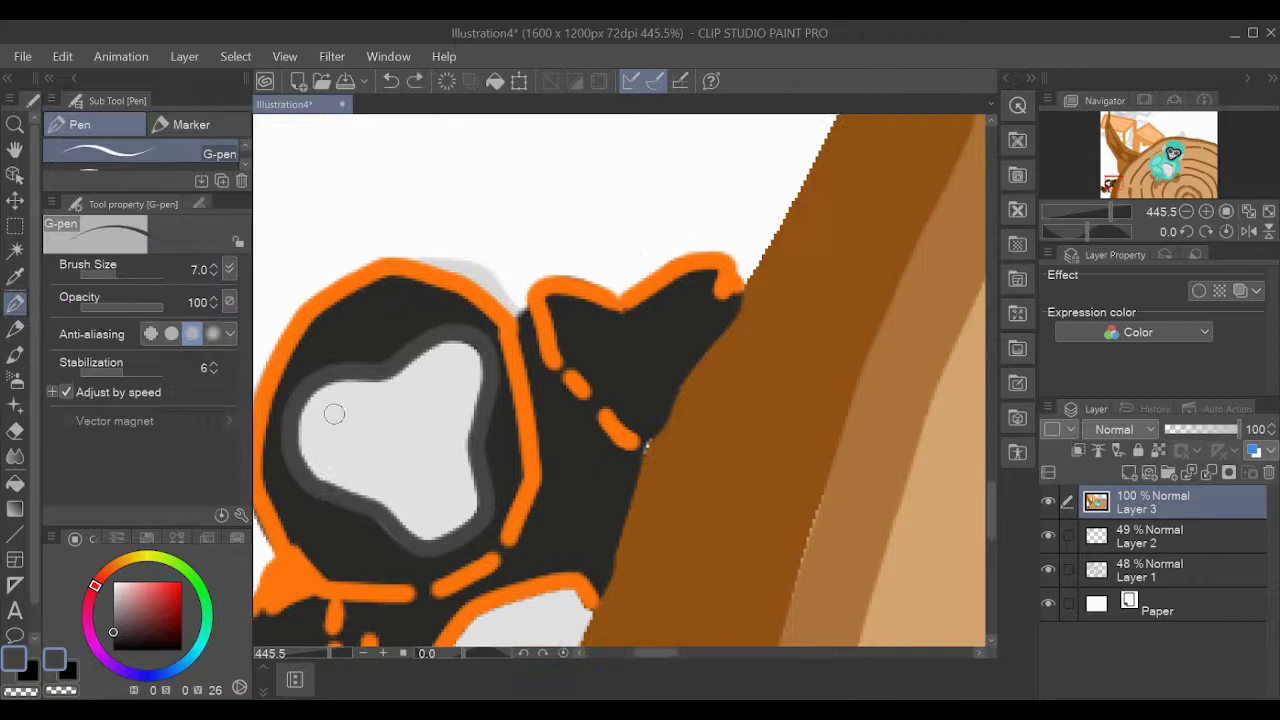
pyautogui.moveTo(310, 425); pyautogui.dragTo(375, 430)
pyautogui.moveTo(420, 390)
pyautogui.mouseDown()
pyautogui.moveTo(465, 375)
pyautogui.moveTo(450, 400)
pyautogui.mouseUp()
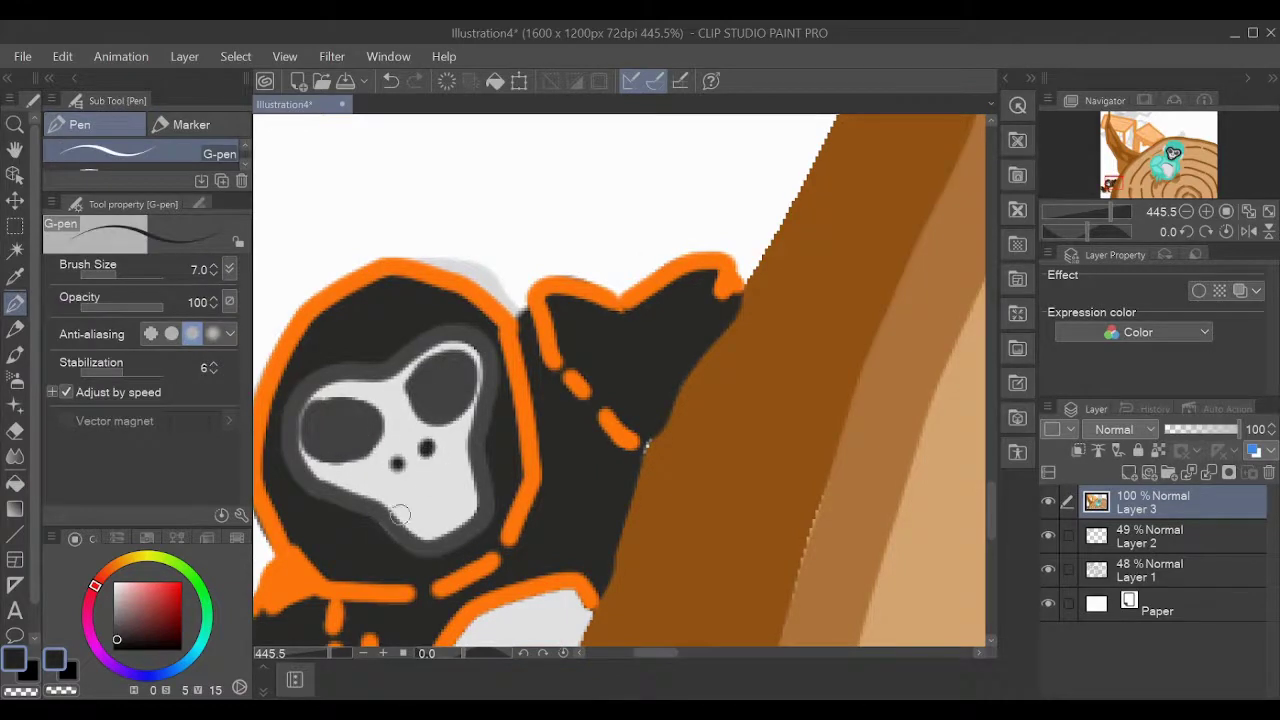
pyautogui.moveTo(410, 490); pyautogui.dragTo(465, 505)
# Cover the small gorilla's black fur with short orange crack markings.
pyautogui.scroll(-3, 440, 500)
pyautogui.moveTo(1110, 185)
pyautogui.mouseDown()
pyautogui.moveTo(1150, 165)
pyautogui.moveTo(1130, 178)
pyautogui.mouseUp()
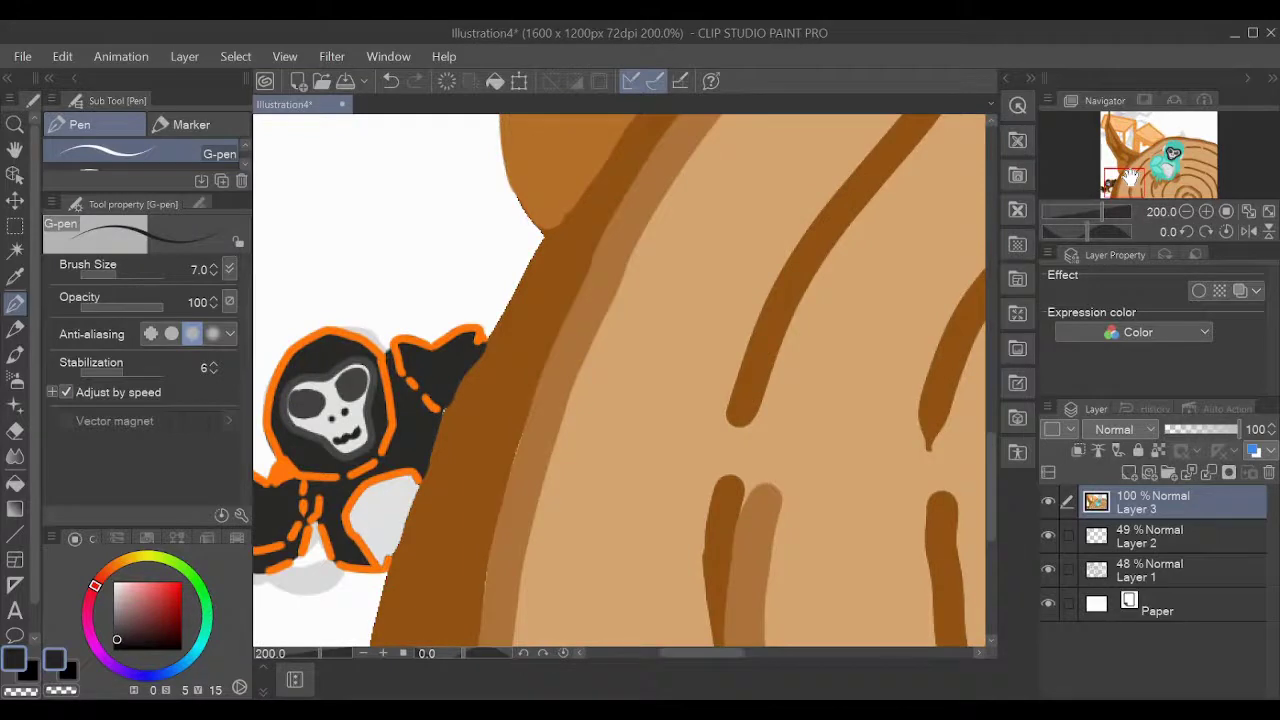
pyautogui.keyDown('alt'); pyautogui.click(335, 345); pyautogui.keyUp('alt')
pyautogui.moveTo(361, 375)
pyautogui.mouseDown()
pyautogui.moveTo(541, 385)
pyautogui.moveTo(608, 424)
pyautogui.moveTo(562, 482)
pyautogui.mouseUp()
pyautogui.moveTo(530, 494)
pyautogui.mouseDown()
pyautogui.moveTo(510, 530)
pyautogui.moveTo(518, 574)
pyautogui.mouseUp()
# Shade the small gorilla's eyes and add light-grey highlights to them.
pyautogui.scroll(3, 545, 465)
pyautogui.keyDown('alt'); pyautogui.click(448, 388); pyautogui.keyUp('alt')
pyautogui.scroll(-5, 620, 380)
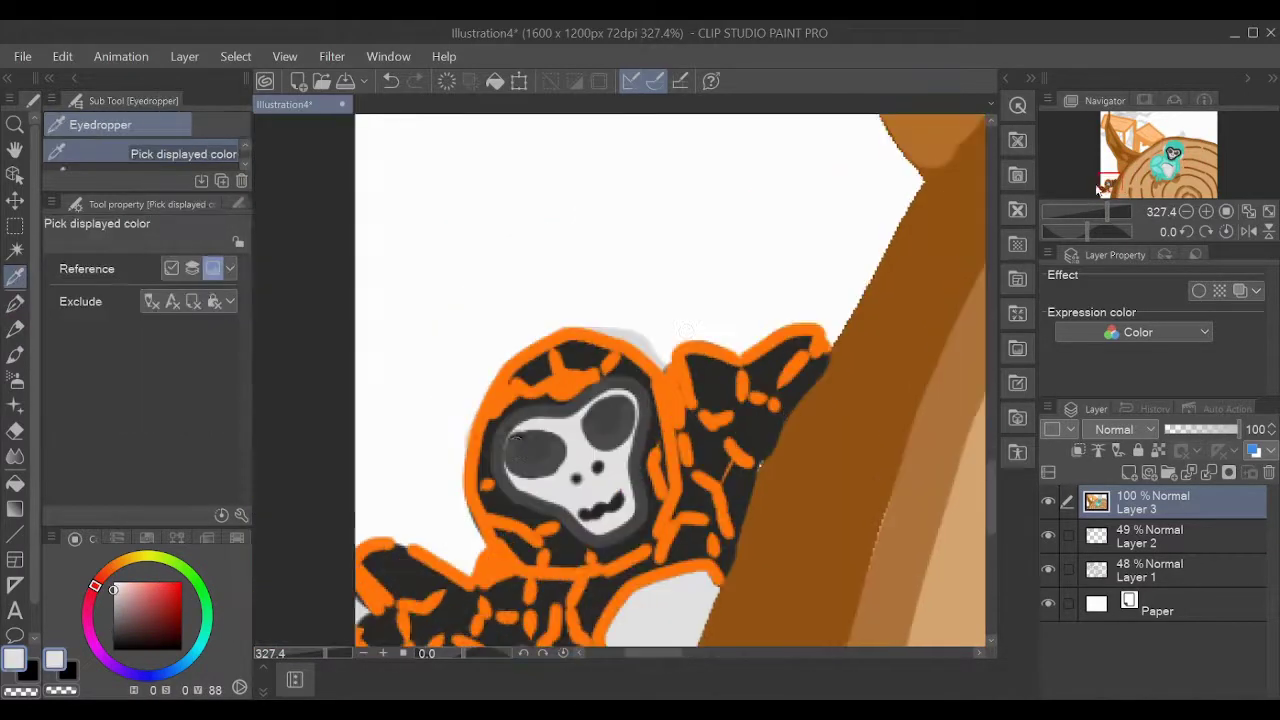
pyautogui.scroll(-2, 434, 403)
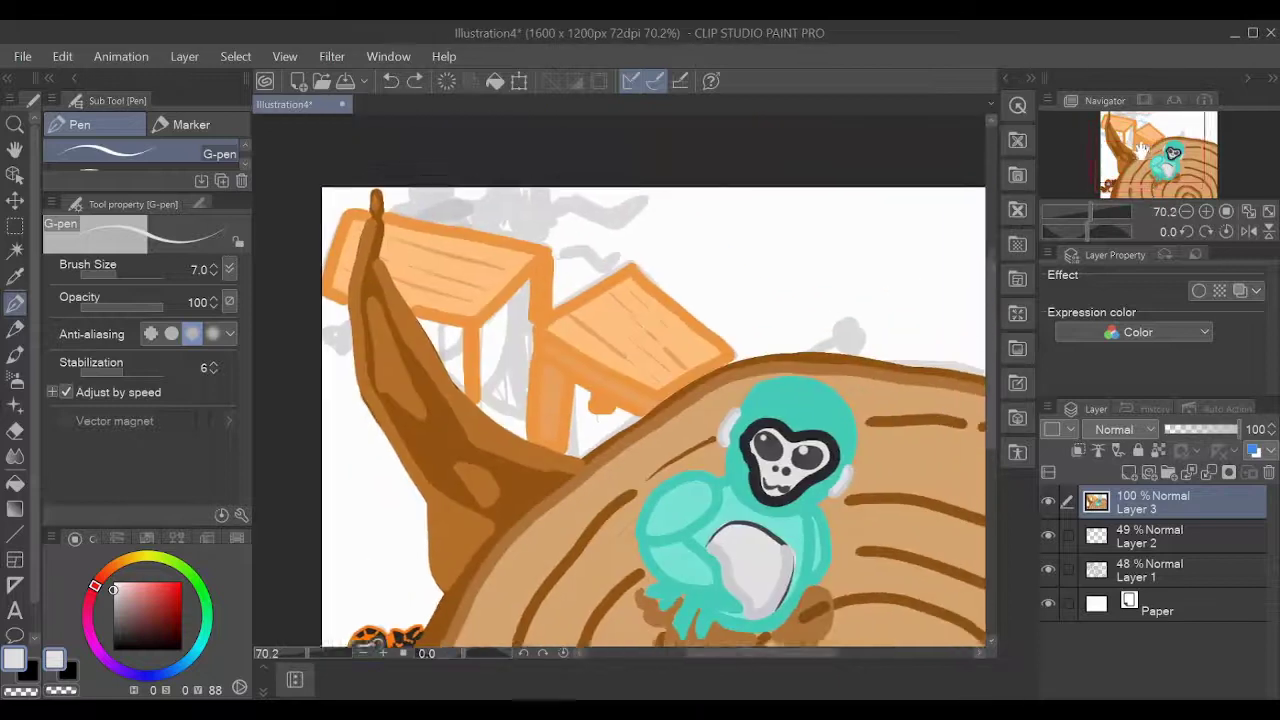
# Paint a brown tree behind the huts, with its trunk between the posts and wavy branches above the roofs.
pyautogui.keyDown('alt'); pyautogui.click(400, 320); pyautogui.keyUp('alt')
pyautogui.scroll(2, 400, 320)
pyautogui.moveTo(576, 350); pyautogui.dragTo(536, 468)
pyautogui.hotkey('ctrl', 'z')
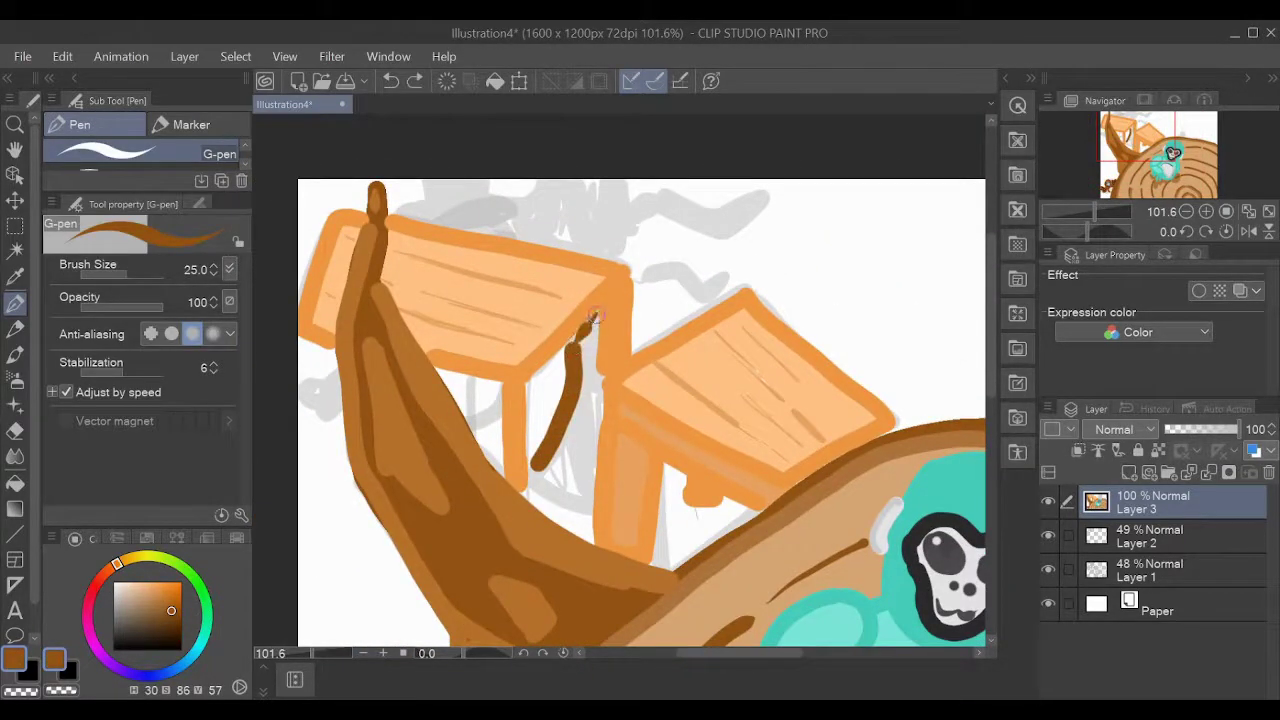
pyautogui.moveTo(592, 322)
pyautogui.mouseDown()
pyautogui.moveTo(540, 470)
pyautogui.moveTo(570, 485)
pyautogui.mouseUp()
pyautogui.moveTo(580, 400); pyautogui.dragTo(616, 479)
pyautogui.moveTo(668, 385); pyautogui.dragTo(760, 355)
pyautogui.moveTo(665, 298)
pyautogui.mouseDown()
pyautogui.moveTo(655, 332)
pyautogui.moveTo(555, 290)
pyautogui.mouseUp()
pyautogui.moveTo(665, 320)
pyautogui.mouseDown()
pyautogui.moveTo(795, 272)
pyautogui.moveTo(560, 260)
pyautogui.mouseUp()
pyautogui.moveTo(650, 300); pyautogui.dragTo(680, 255)
pyautogui.moveTo(1097, 212); pyautogui.dragTo(1102, 216)
pyautogui.moveTo(620, 275); pyautogui.dragTo(530, 320)
# Paint the background wall's base line and upright pillars in brownish grey with a size 25 pen.
pyautogui.scroll(-2, 560, 450)
pyautogui.scroll(2, 536, 496)
pyautogui.keyDown('alt'); pyautogui.click(536, 496); pyautogui.keyUp('alt')
pyautogui.keyDown('alt'); pyautogui.click(498, 408); pyautogui.keyUp('alt')
pyautogui.moveTo(813, 412); pyautogui.dragTo(985, 430)
pyautogui.moveTo(895, 420); pyautogui.dragTo(995, 220)
pyautogui.hotkey('ctrl', 'z')
pyautogui.press('g')
pyautogui.click(16, 302)
pyautogui.moveTo(800, 450); pyautogui.dragTo(580, 425)
pyautogui.moveTo(848, 278); pyautogui.dragTo(838, 402)
pyautogui.moveTo(683, 353); pyautogui.dragTo(704, 270)
pyautogui.moveTo(704, 270); pyautogui.dragTo(818, 292)
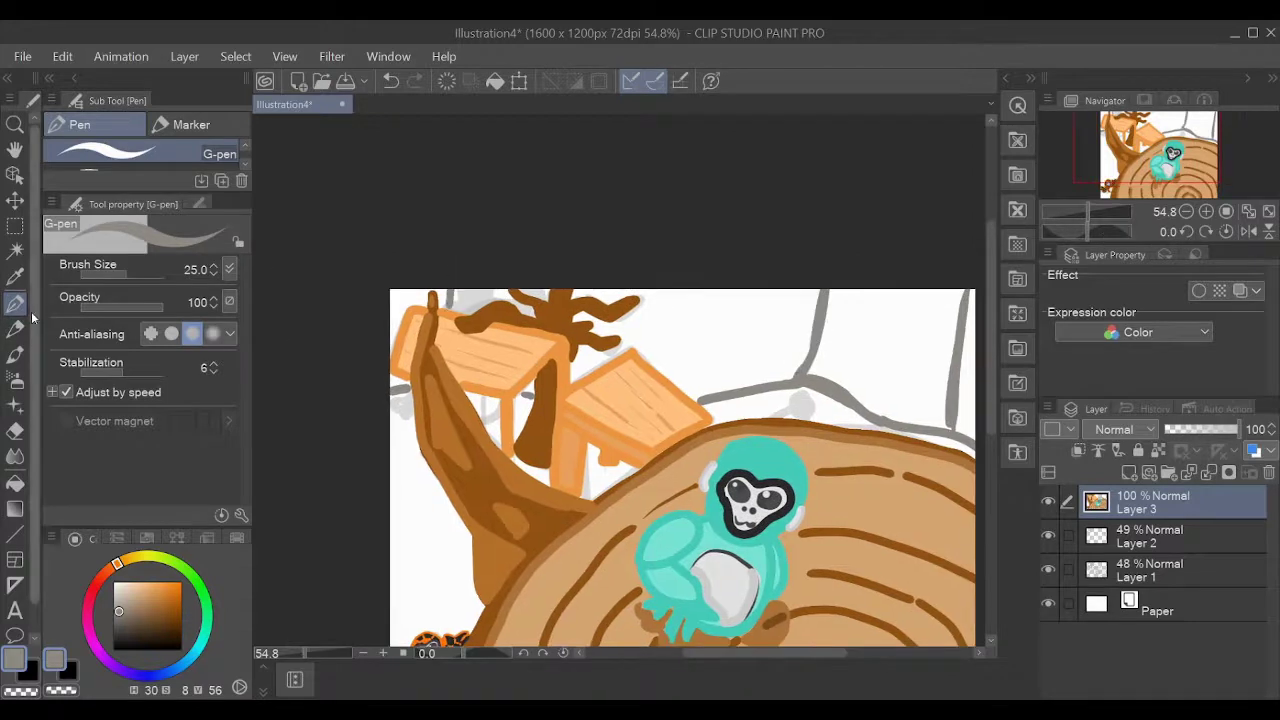
# Fill the background wall's sections with light grey.
pyautogui.press('g')
pyautogui.click(696, 330)
pyautogui.moveTo(696, 330); pyautogui.dragTo(438, 243)
# Draw thin olive-green arches across the background wall's right-hand sections with a size 7 pen.
pyautogui.press('p')
pyautogui.press('[')
pyautogui.press('[')
pyautogui.press('[')
pyautogui.press('[')
pyautogui.press('[')
pyautogui.press('[')
pyautogui.press('[')
pyautogui.scroll(3, 650, 370)
pyautogui.moveTo(643, 400); pyautogui.dragTo(809, 380)
pyautogui.scroll(1, 809, 380)
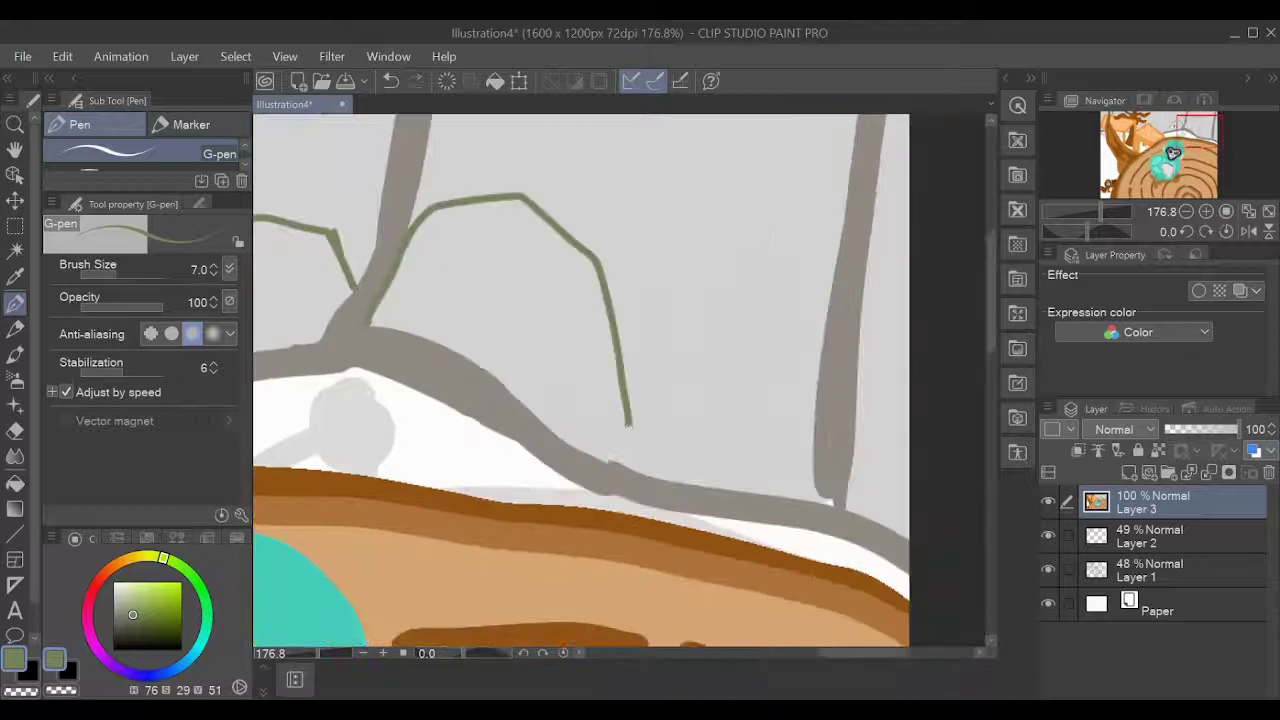
pyautogui.moveTo(588, 252); pyautogui.dragTo(625, 465)
pyautogui.moveTo(700, 350); pyautogui.dragTo(520, 380)
pyautogui.moveTo(728, 168); pyautogui.dragTo(705, 190)
# Add more olive-green arches to the wall with a size 10 pen and crisscross their insides with net-like lines.
pyautogui.press(']')
pyautogui.press(']')
pyautogui.moveTo(640, 365)
pyautogui.mouseDown()
pyautogui.moveTo(610, 322)
pyautogui.moveTo(448, 462)
pyautogui.mouseUp()
pyautogui.moveTo(676, 365); pyautogui.dragTo(728, 378)
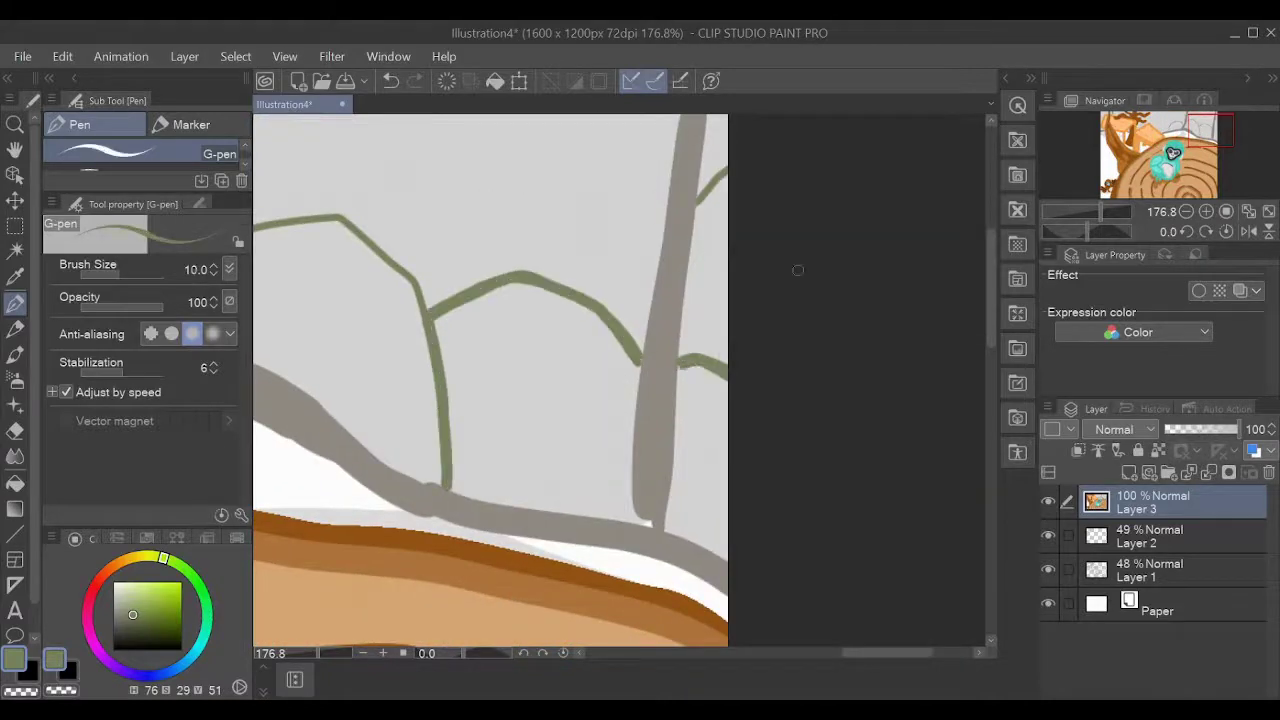
pyautogui.scroll(-6, 737, 330)
pyautogui.scroll(2, 658, 371)
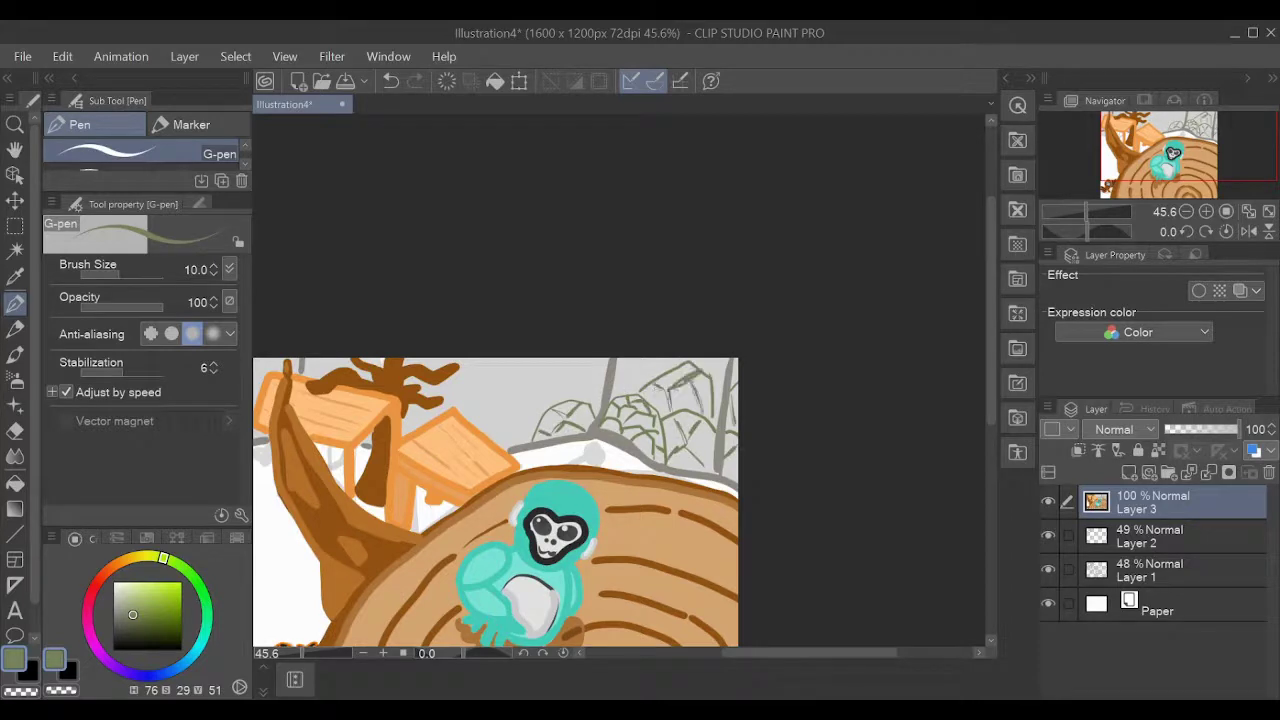
# Extend the olive-green arches and netting across the rest of the wall towards the huts and tree.
pyautogui.moveTo(555, 530); pyautogui.dragTo(693, 398)
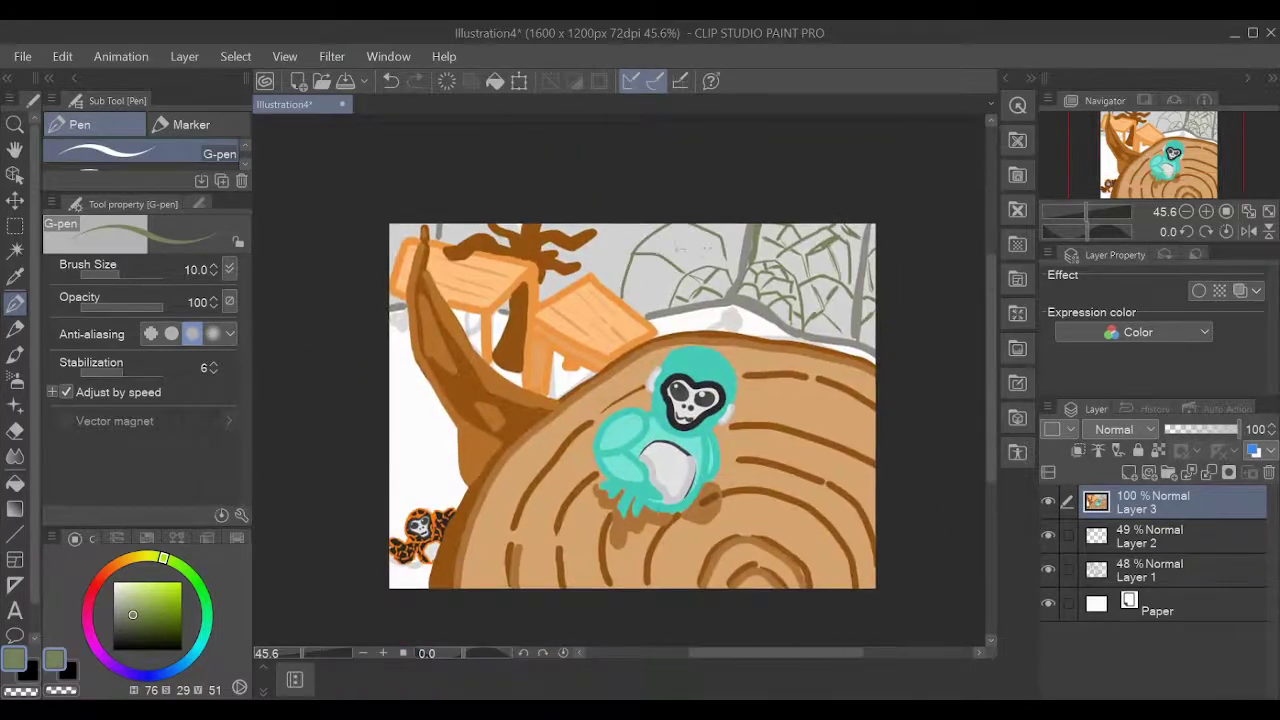
pyautogui.moveTo(660, 280); pyautogui.dragTo(752, 238)
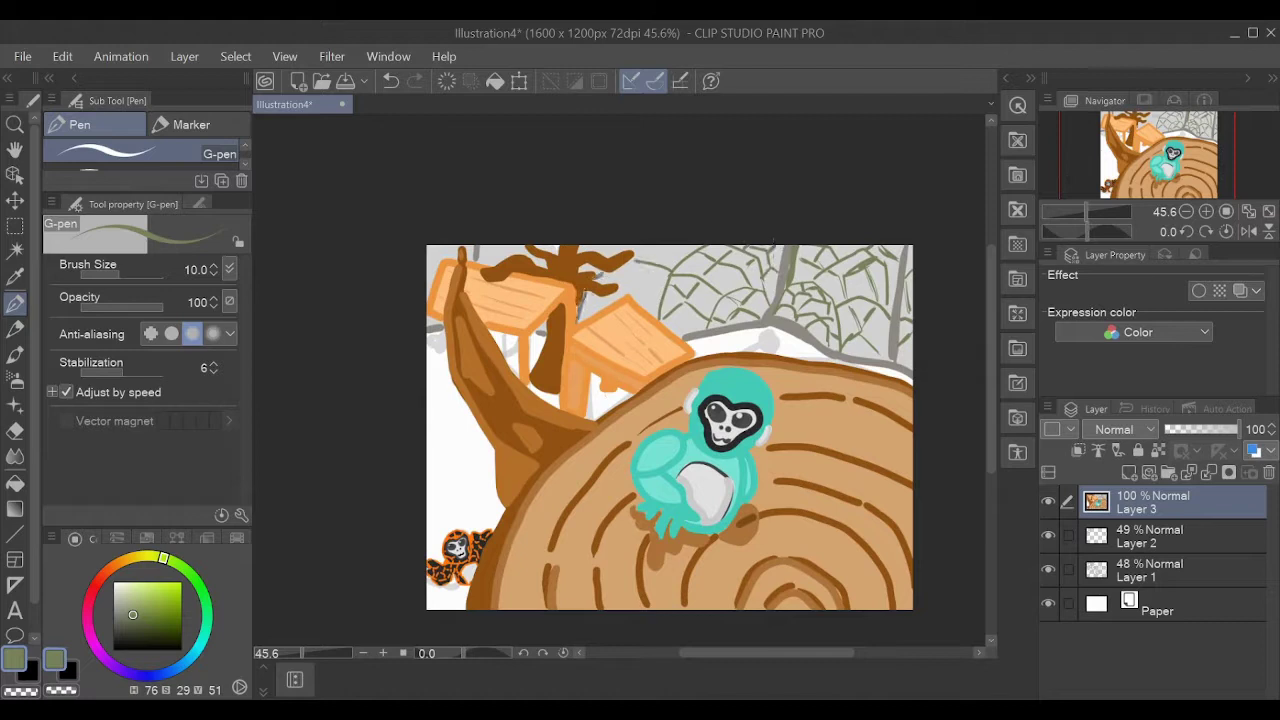
pyautogui.moveTo(670, 254); pyautogui.dragTo(704, 300)
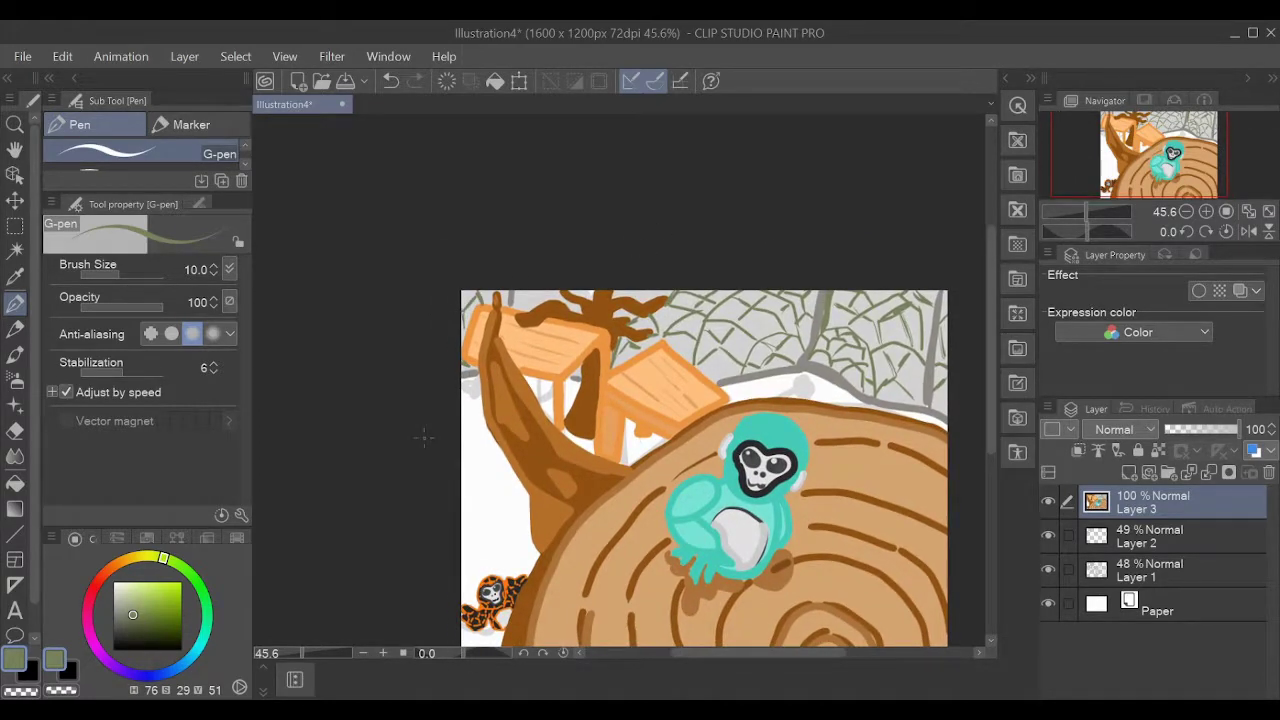
# Fill the ground around the stump, beneath the huts and below the wall with grass green.
pyautogui.scroll(2, 424, 437)
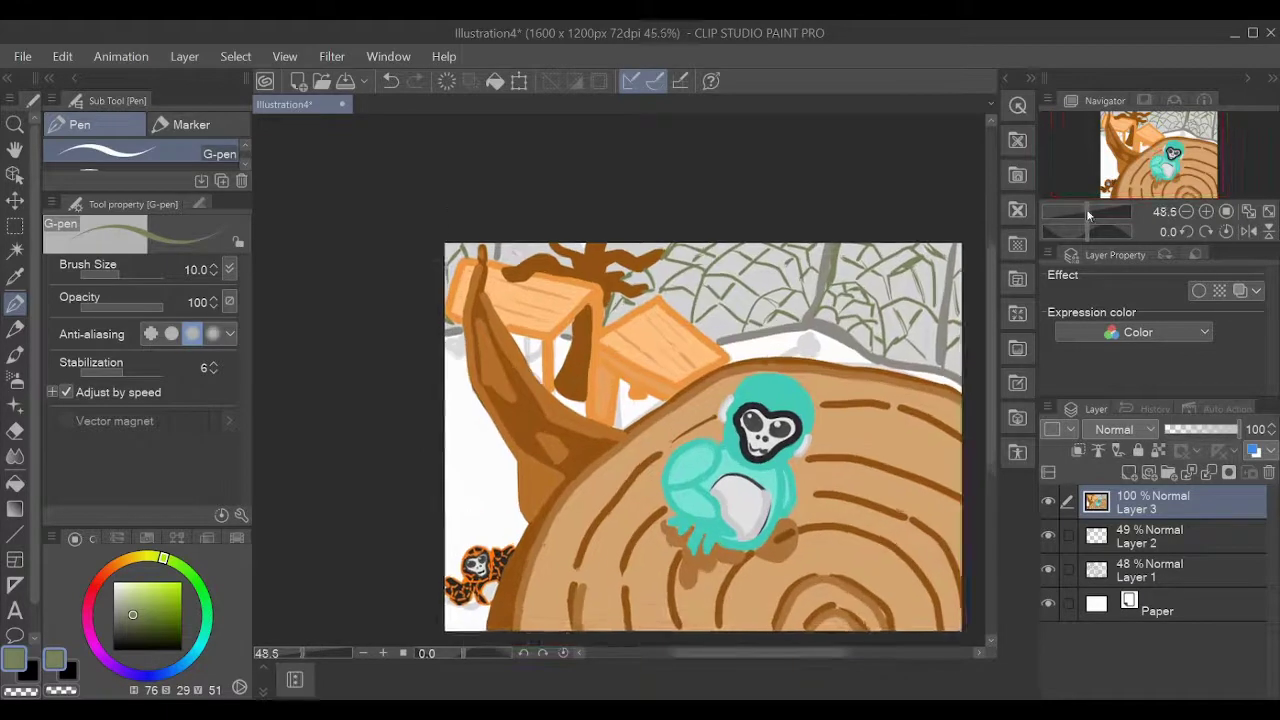
pyautogui.scroll(-2, 627, 218)
pyautogui.scroll(3, 500, 400)
pyautogui.press('g')
pyautogui.click(400, 480)
pyautogui.click(500, 240)
pyautogui.click(880, 225)
pyautogui.click(660, 300)
pyautogui.press('p')
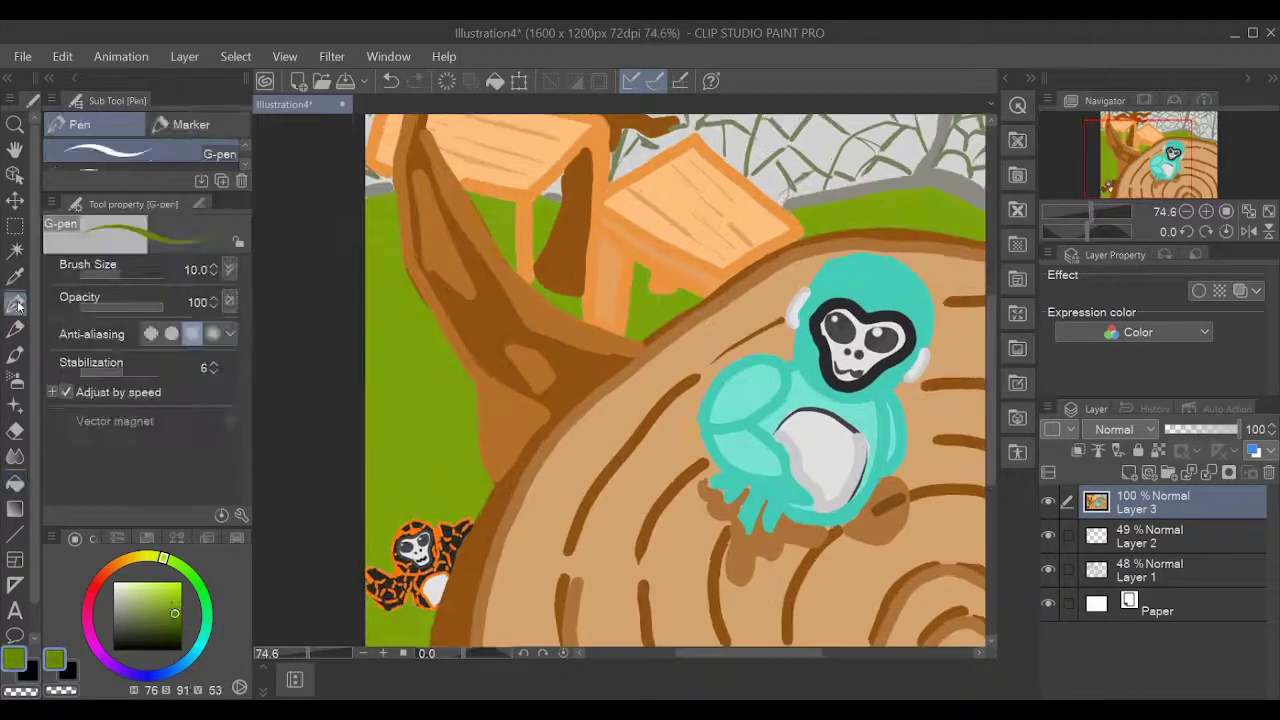
# Paint a darker-green shadow on the grass beneath the front hut with a size 20 pen.
pyautogui.scroll(3, 700, 320)
pyautogui.moveTo(585, 275); pyautogui.dragTo(565, 410)
pyautogui.hotkey('ctrl', 'z')
pyautogui.moveTo(600, 335); pyautogui.dragTo(648, 342)
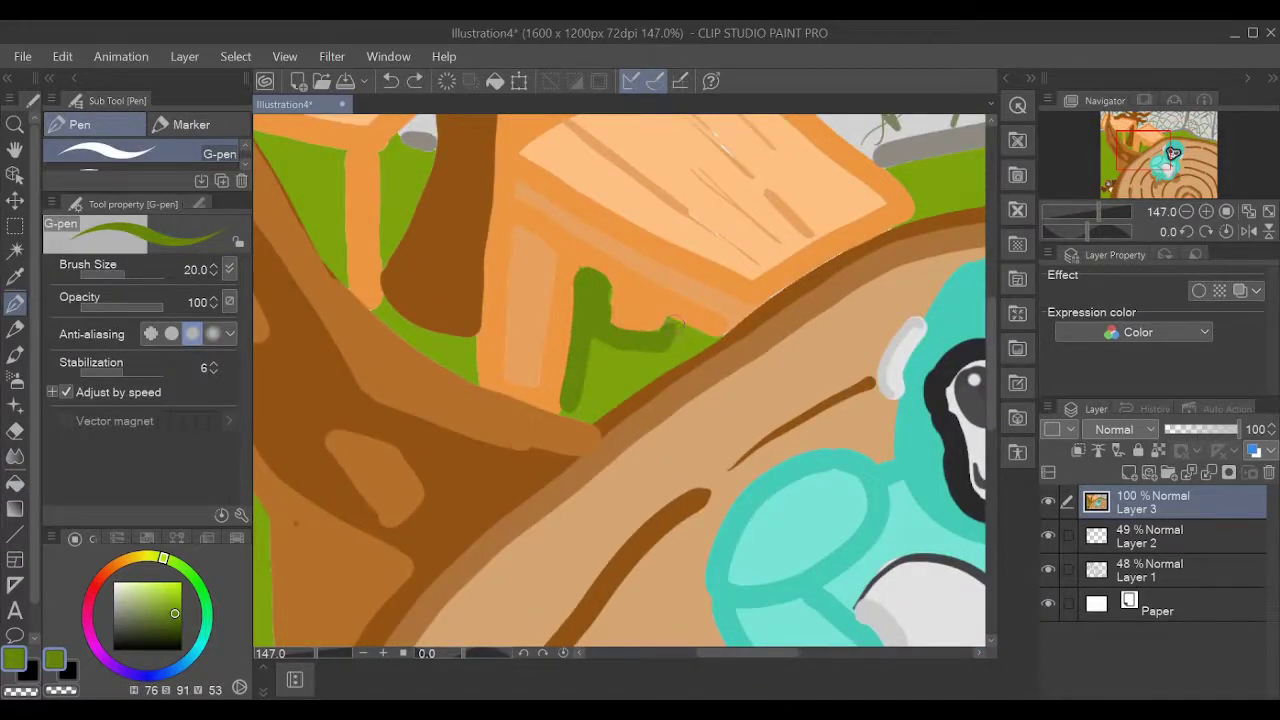
# Paint a darker-green shadow on the grass beneath the orange-and-black gorilla with a smaller pen.
pyautogui.scroll(-5, 698, 336)
pyautogui.press('g')
pyautogui.scroll(5, 489, 309)
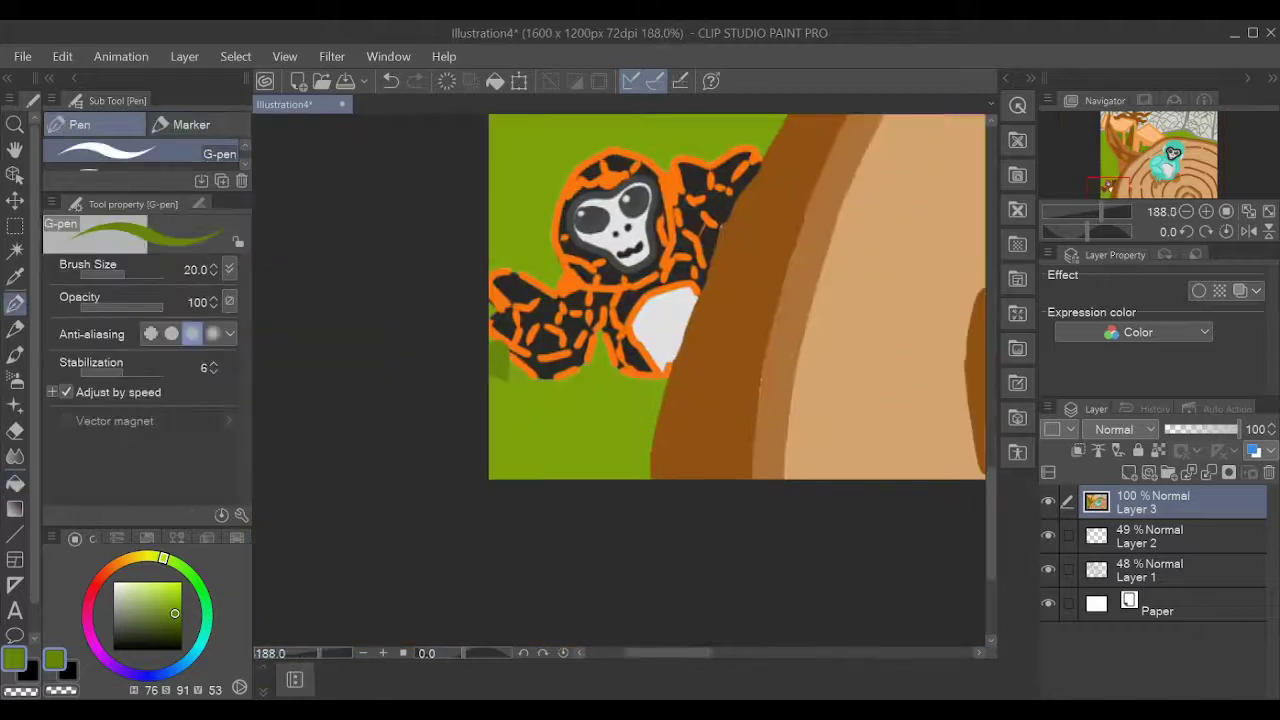
pyautogui.press('[')
pyautogui.press('[')
pyautogui.press('[')
pyautogui.press('g')
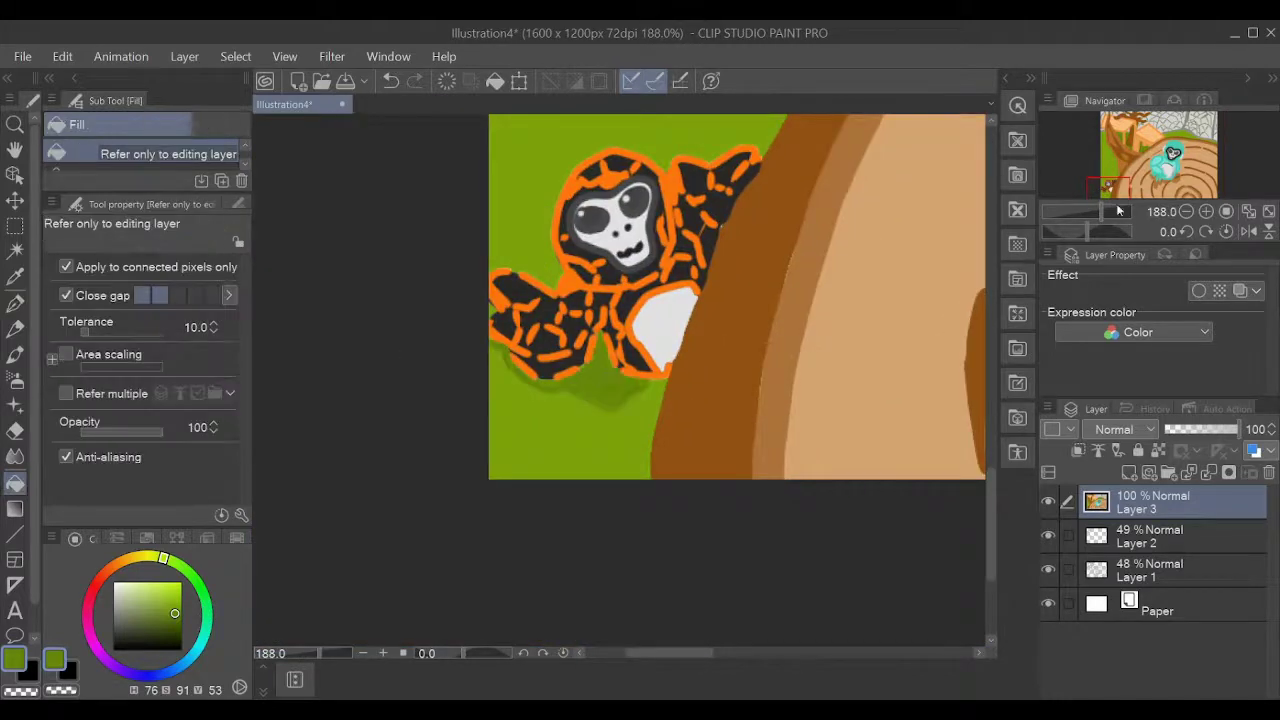
# Draw fine green grass strokes over the ground beside the stump, under the huts and below the wall with a size 7 pen.
pyautogui.scroll(-3, 405, 354)
pyautogui.press('p')
pyautogui.scroll(-3, 330, 405)
pyautogui.scroll(2, 758, 300)
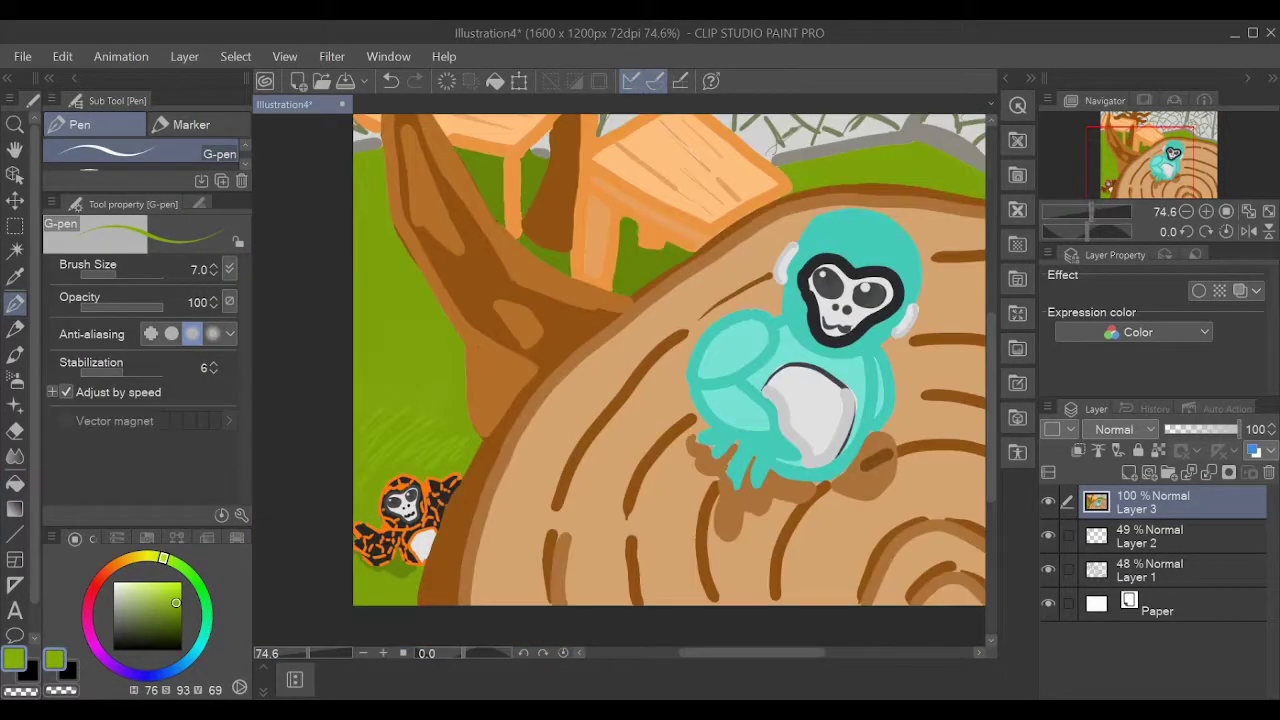
pyautogui.moveTo(1135, 163); pyautogui.dragTo(1139, 156)
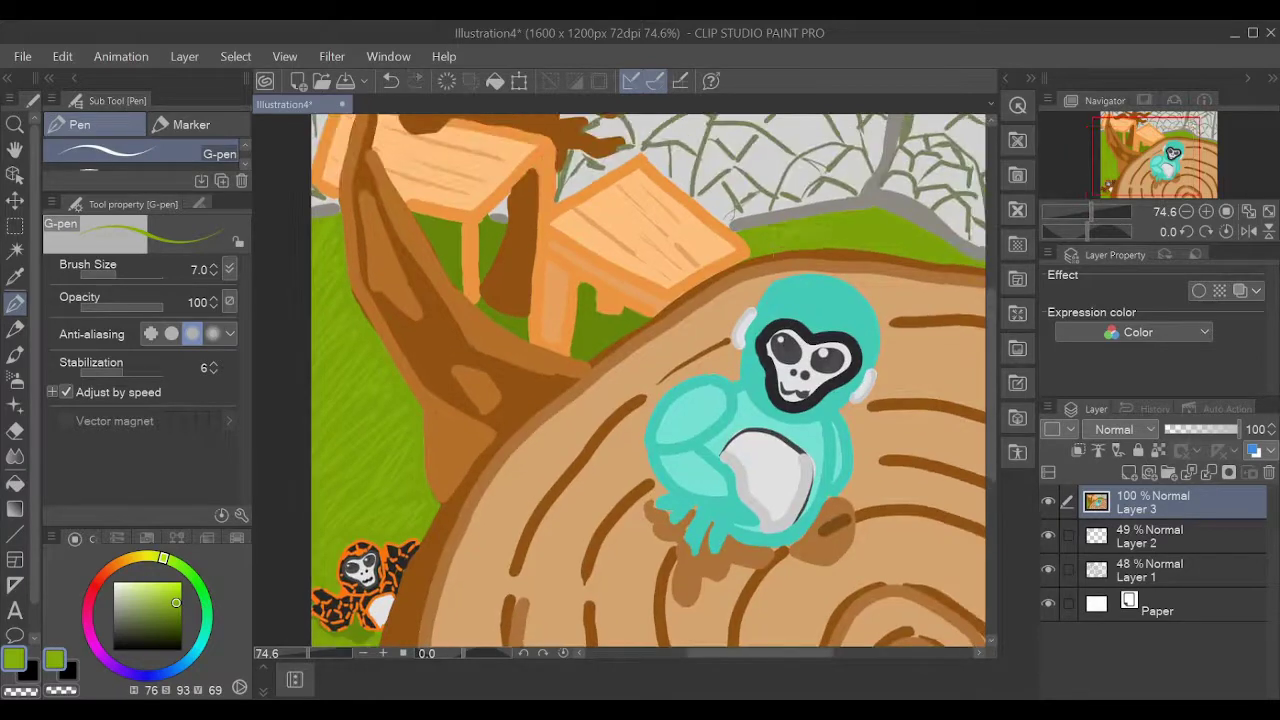
pyautogui.keyDown('alt'); pyautogui.click(591, 344); pyautogui.keyUp('alt')
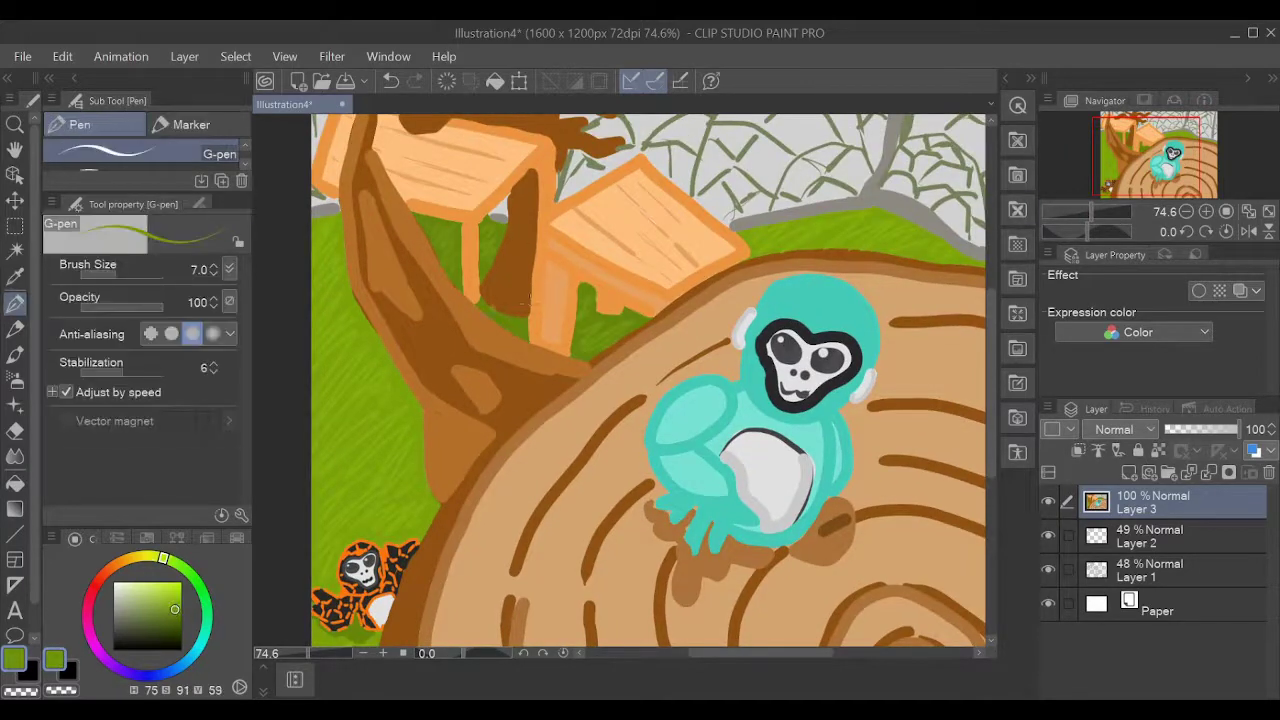
# Draw a solid black round head on the front hut's roof for another gorilla.
pyautogui.scroll(-5, 648, 385)
pyautogui.scroll(8, 648, 385)
pyautogui.moveTo(590, 385); pyautogui.dragTo(583, 446)
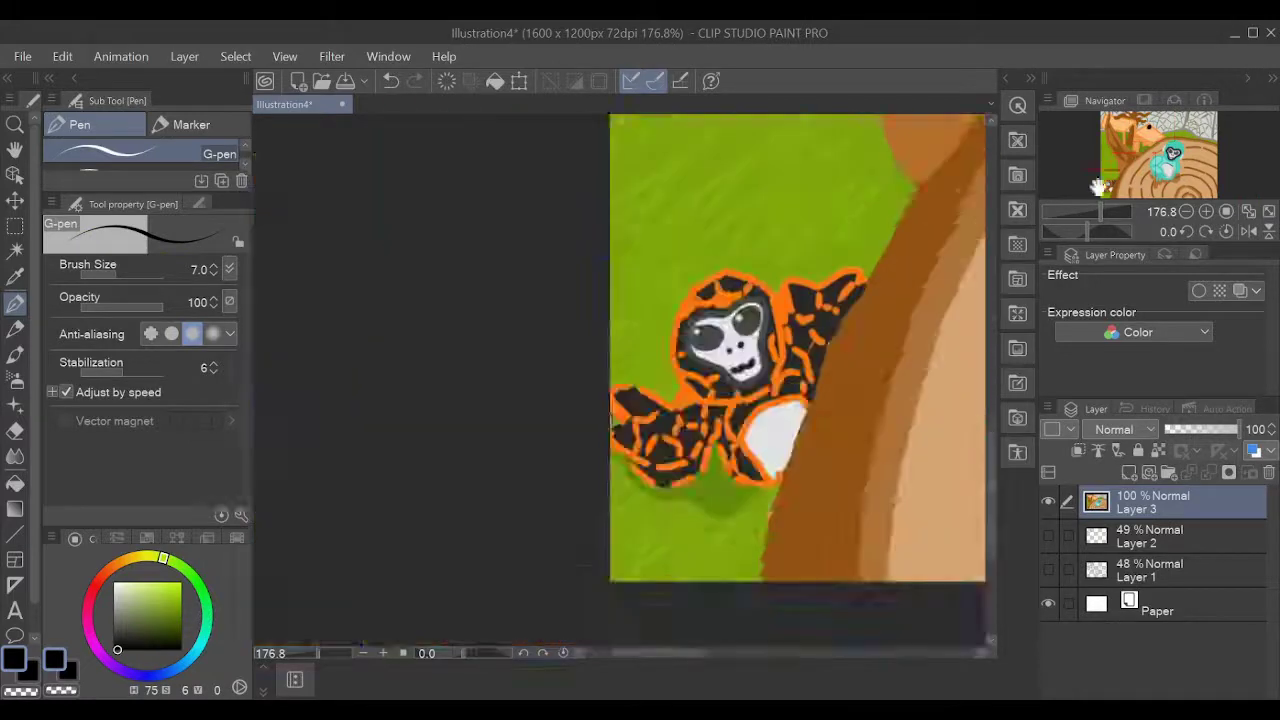
# Pick light grey and touch up the orange-and-black gorilla beside the stump with a size 7 pen.
pyautogui.click(1100, 183)
pyautogui.keyDown('alt'); pyautogui.click(518, 348); pyautogui.keyUp('alt')
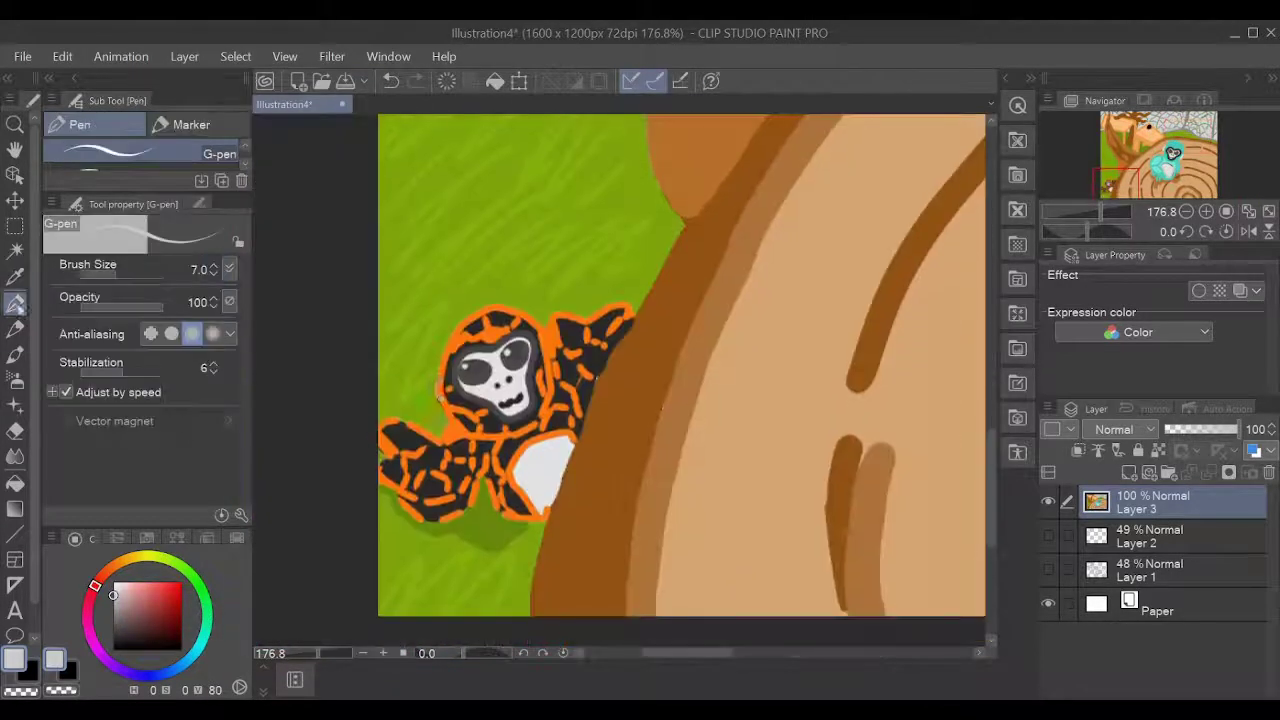
pyautogui.scroll(-5, 631, 381)
pyautogui.scroll(7, 631, 381)
pyautogui.moveTo(550, 470); pyautogui.dragTo(485, 560)
pyautogui.moveTo(540, 515); pyautogui.dragTo(490, 575)
pyautogui.moveTo(545, 470); pyautogui.dragTo(479, 509)
# Refill the netted wall sections with a darker grey, including the gaps around the tree and huts.
pyautogui.scroll(-6, 479, 509)
pyautogui.press('g')
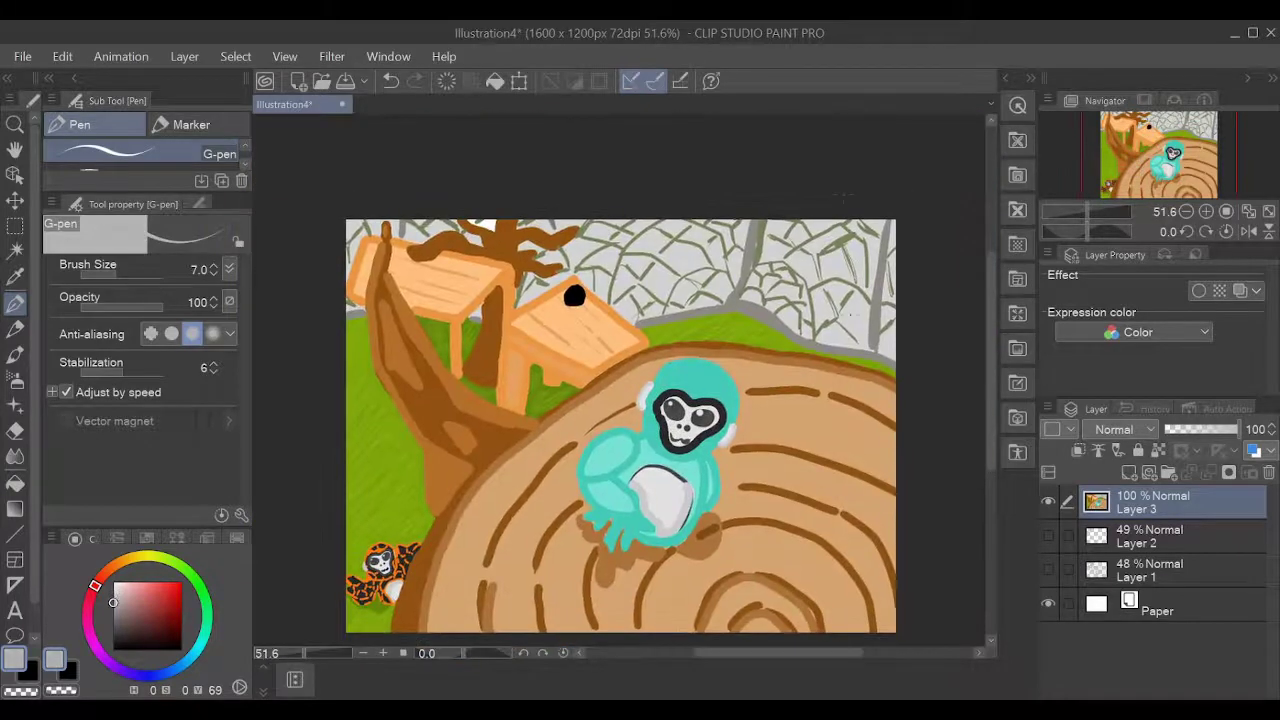
pyautogui.moveTo(891, 341)
pyautogui.mouseDown()
pyautogui.moveTo(898, 238)
pyautogui.moveTo(805, 265)
pyautogui.moveTo(795, 287)
pyautogui.moveTo(807, 274)
pyautogui.moveTo(720, 284)
pyautogui.moveTo(735, 234)
pyautogui.moveTo(720, 207)
pyautogui.moveTo(633, 227)
pyautogui.moveTo(703, 301)
pyautogui.moveTo(566, 250)
pyautogui.mouseUp()
pyautogui.moveTo(483, 226)
pyautogui.mouseDown()
pyautogui.moveTo(417, 214)
pyautogui.moveTo(356, 245)
pyautogui.mouseUp()
pyautogui.press('p')
pyautogui.scroll(4, 822, 342)
pyautogui.press('g')
pyautogui.moveTo(646, 532)
pyautogui.mouseDown()
pyautogui.moveTo(663, 508)
pyautogui.moveTo(716, 530)
pyautogui.mouseUp()
pyautogui.press('p')
pyautogui.press('g')
pyautogui.hotkey('ctrl', 'z')
pyautogui.hotkey('ctrl', 'z')
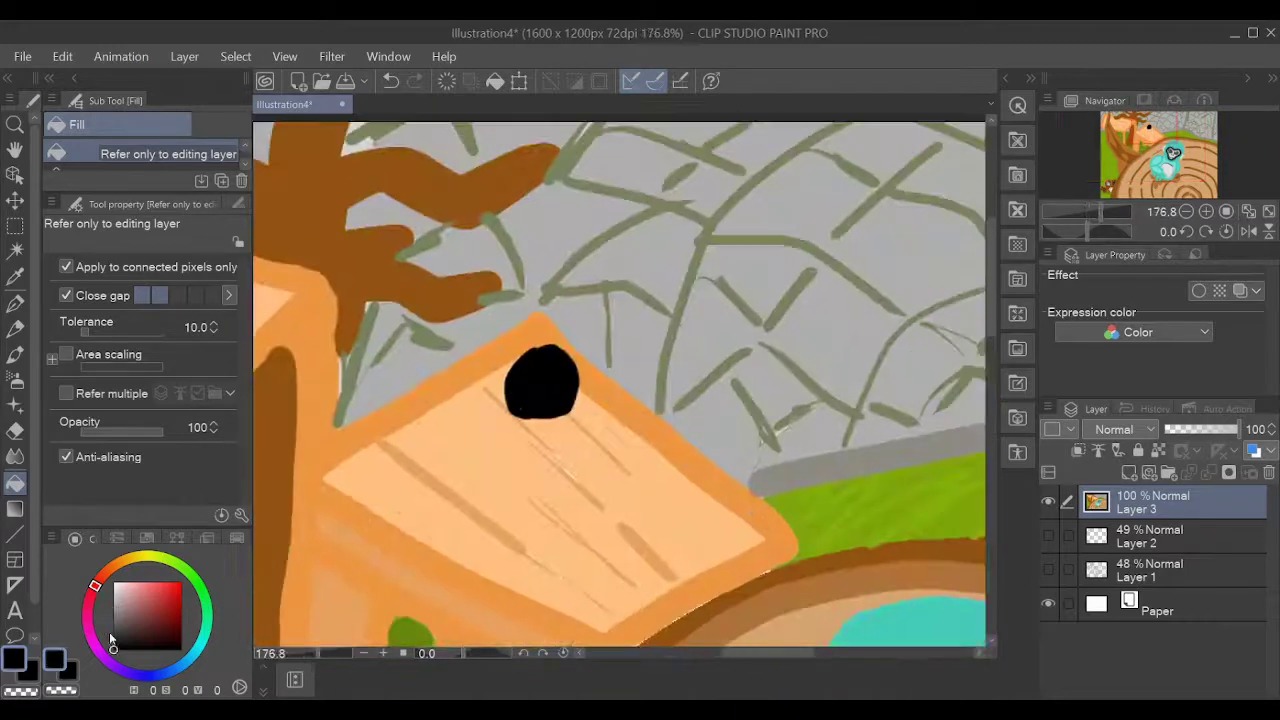
# Draw and fill the rooftop gorilla's body in black and add its arms and hands.
pyautogui.press('p')
pyautogui.moveTo(513, 424)
pyautogui.mouseDown()
pyautogui.moveTo(576, 440)
pyautogui.moveTo(520, 414)
pyautogui.moveTo(533, 445)
pyautogui.moveTo(520, 436)
pyautogui.moveTo(546, 441)
pyautogui.moveTo(508, 471)
pyautogui.moveTo(510, 422)
pyautogui.moveTo(465, 435)
pyautogui.moveTo(486, 389)
pyautogui.moveTo(588, 452)
pyautogui.mouseUp()
pyautogui.press('g')
pyautogui.click(540, 455)
pyautogui.press('p')
pyautogui.moveTo(614, 505); pyautogui.dragTo(622, 490)
# Paint an orange-brown shadow under the rooftop gorilla and faint dark-grey highlights on its belly.
pyautogui.press('i')
pyautogui.click(340, 410)
pyautogui.click(14, 298)
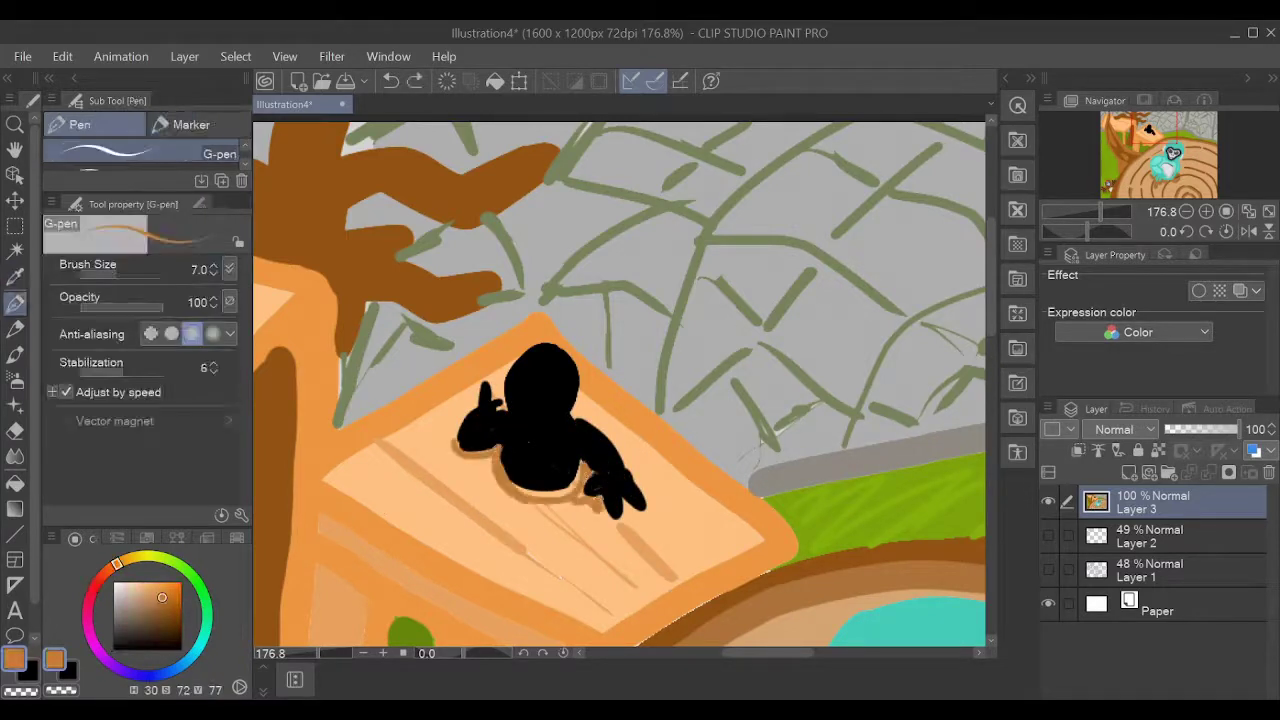
pyautogui.keyDown('alt'); pyautogui.click(530, 470); pyautogui.keyUp('alt')
pyautogui.moveTo(505, 480); pyautogui.dragTo(545, 487)
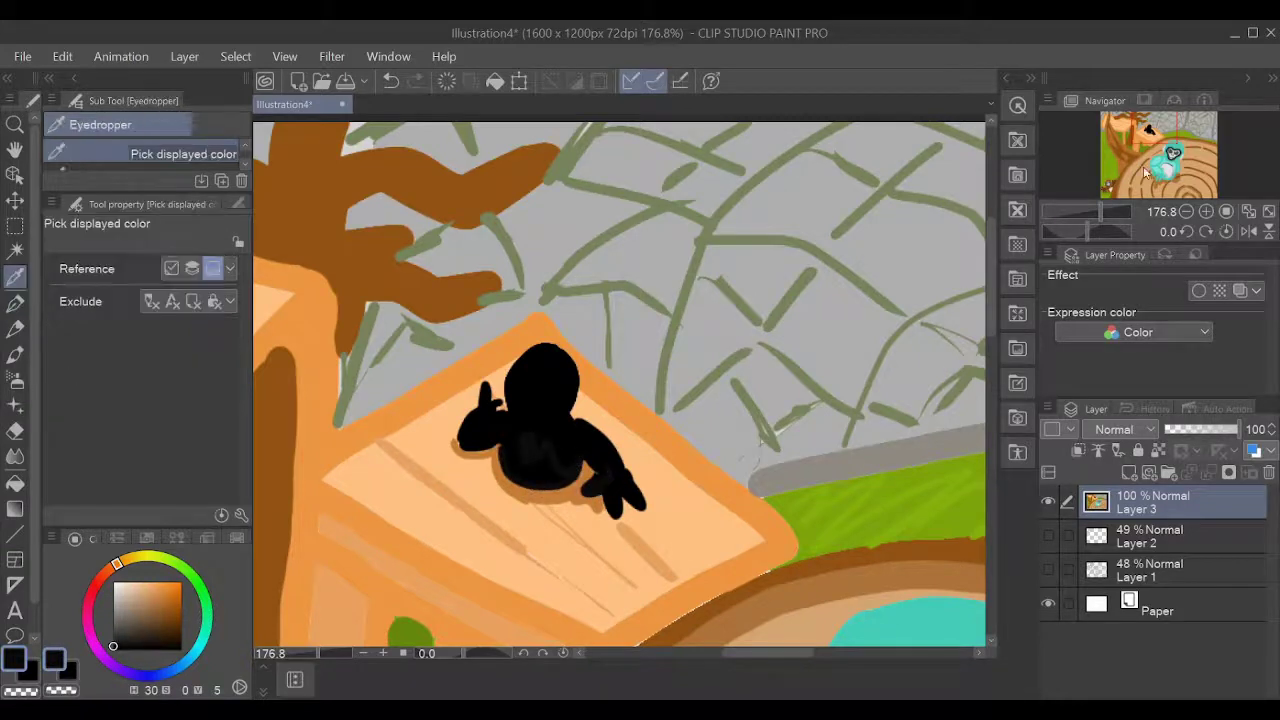
# Outline the rooftop gorilla in bright orange, cover its body with orange line markings and add light-grey ears.
pyautogui.keyDown('alt'); pyautogui.click(470, 400); pyautogui.keyUp('alt')
pyautogui.scroll(1, 870, 270)
pyautogui.moveTo(455, 420); pyautogui.dragTo(458, 393)
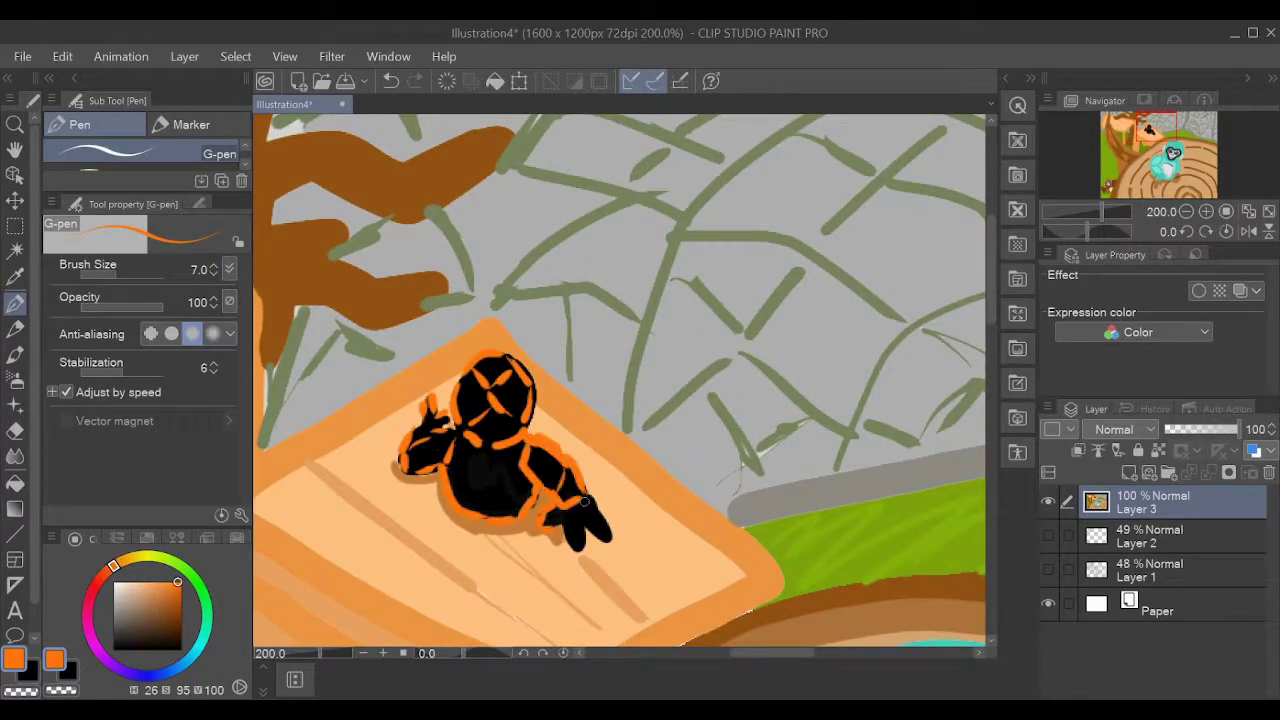
pyautogui.moveTo(585, 502); pyautogui.dragTo(598, 540)
pyautogui.moveTo(525, 455); pyautogui.dragTo(477, 487)
pyautogui.scroll(-4, 470, 265)
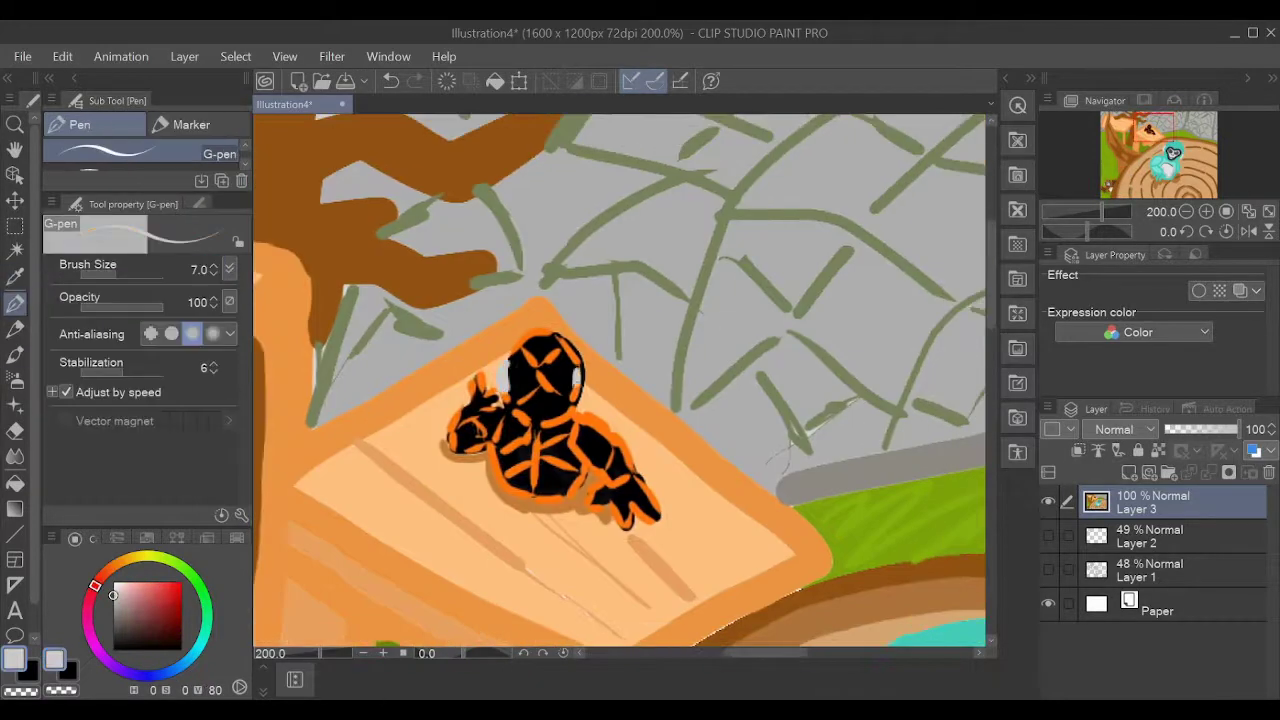
# Widen the orange-brown shadow beneath the rooftop gorilla.
pyautogui.scroll(2, 470, 265)
pyautogui.keyDown('alt'); pyautogui.click(470, 265); pyautogui.keyUp('alt')
pyautogui.scroll(5, 470, 265)
pyautogui.moveTo(440, 320)
pyautogui.mouseDown()
pyautogui.moveTo(522, 393)
pyautogui.moveTo(650, 470)
pyautogui.mouseUp()
pyautogui.moveTo(530, 440); pyautogui.dragTo(770, 470)
pyautogui.scroll(-5, 600, 400)
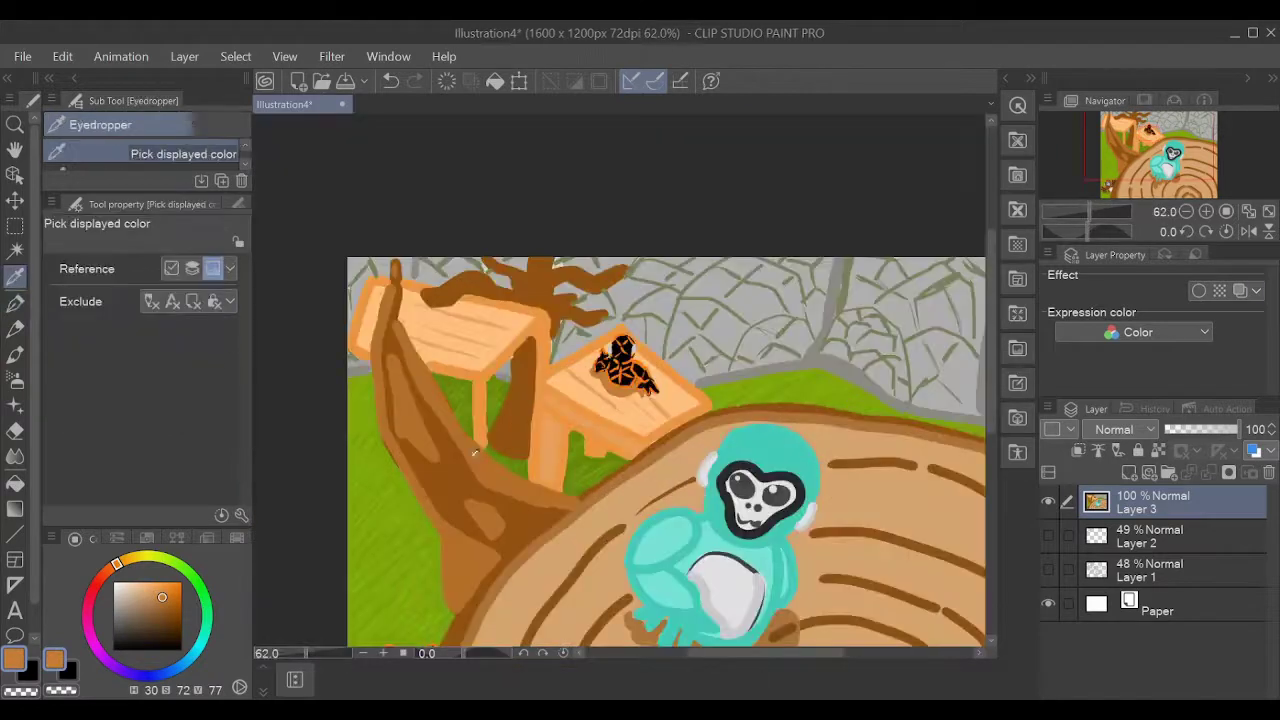
# Pick a lighter brown and paint highlights along the tree branch that reaches over the back hut.
pyautogui.keyDown('alt'); pyautogui.click(420, 300); pyautogui.keyUp('alt')
pyautogui.scroll(6, 420, 300)
pyautogui.moveTo(400, 390)
pyautogui.mouseDown()
pyautogui.moveTo(470, 440)
pyautogui.moveTo(660, 500)
pyautogui.mouseUp()
pyautogui.moveTo(480, 390); pyautogui.dragTo(810, 250)
pyautogui.moveTo(600, 340); pyautogui.dragTo(800, 280)
pyautogui.scroll(-6, 1110, 208)
pyautogui.scroll(7, 1110, 208)
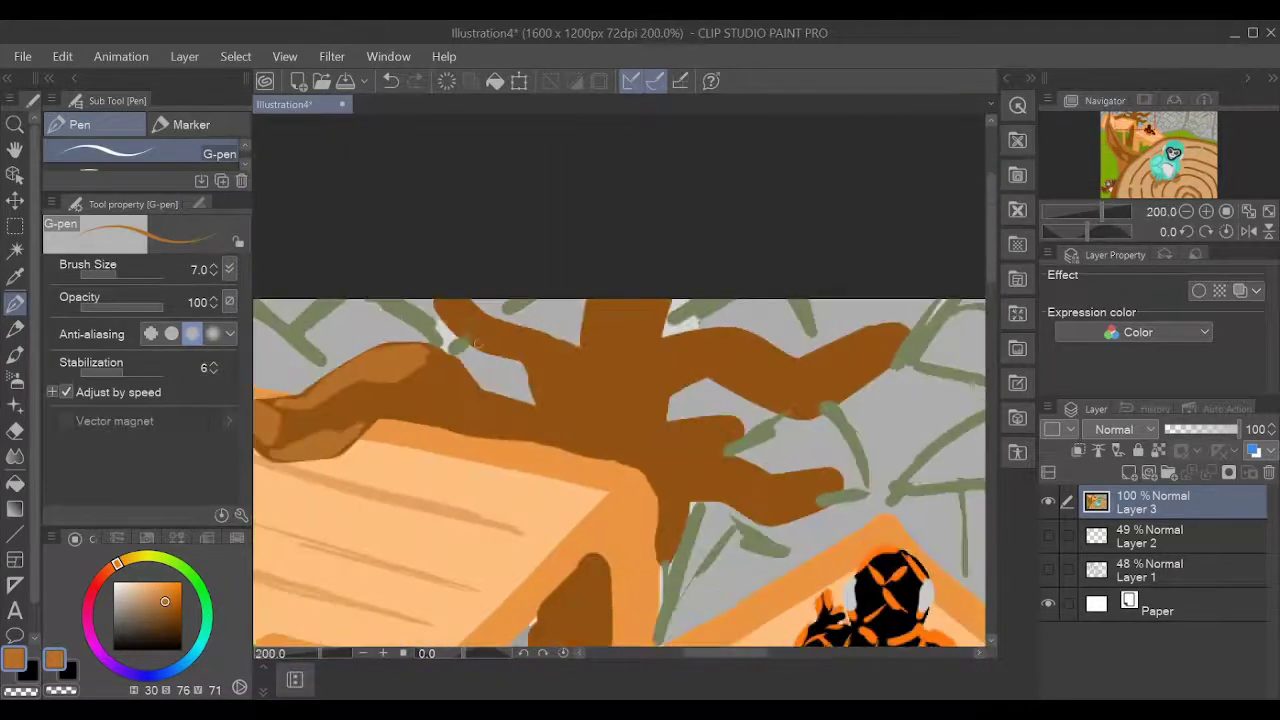
# Undo the last stroke and paint lighter-brown highlights on the tree's upper trunk and remaining branches.
pyautogui.hotkey('ctrl', 'z')
pyautogui.moveTo(520, 358); pyautogui.dragTo(442, 305)
pyautogui.moveTo(468, 378); pyautogui.dragTo(486, 410)
pyautogui.moveTo(890, 340)
pyautogui.mouseDown()
pyautogui.moveTo(728, 346)
pyautogui.moveTo(728, 362)
pyautogui.mouseUp()
pyautogui.scroll(-1, 620, 470)
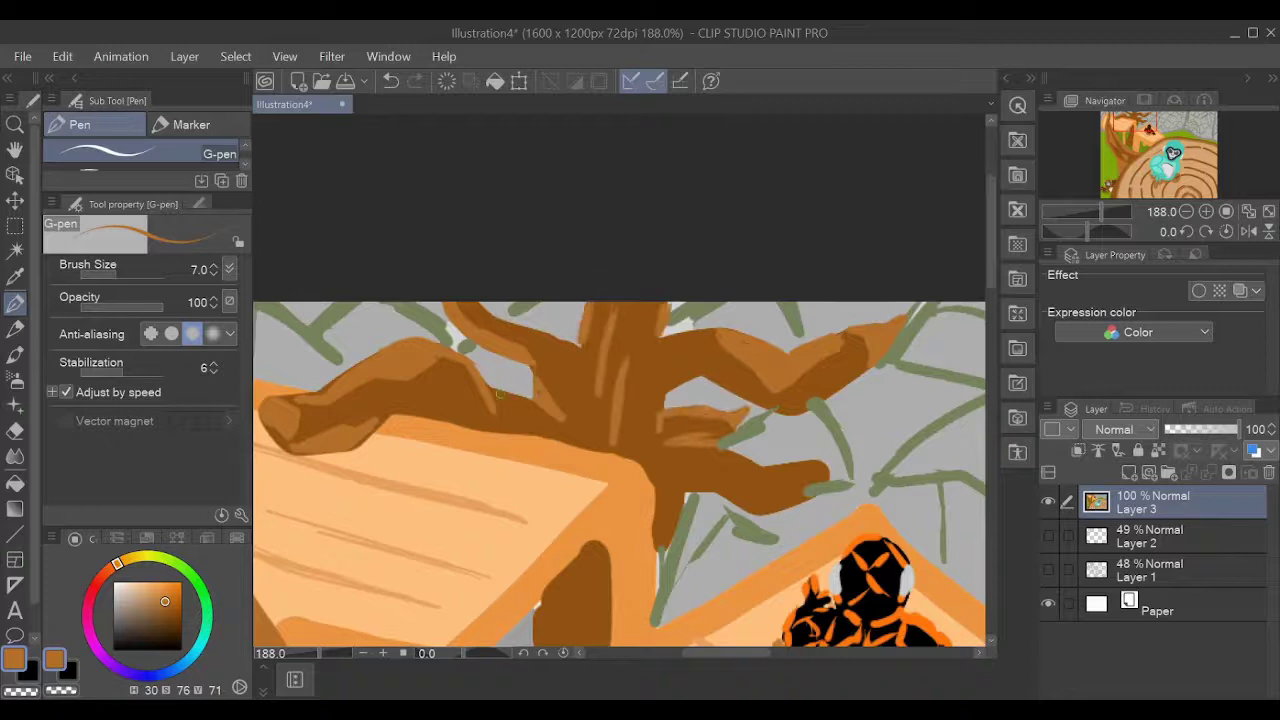
# Add lighter-brown highlights to the trunk between the huts and fill its base with the same brown.
pyautogui.scroll(-5, 620, 470)
pyautogui.scroll(7, 620, 380)
pyautogui.moveTo(450, 473)
pyautogui.mouseDown()
pyautogui.moveTo(565, 560)
pyautogui.moveTo(425, 505)
pyautogui.moveTo(572, 500)
pyautogui.moveTo(446, 510)
pyautogui.mouseUp()
pyautogui.hotkey('ctrl', 'z')
pyautogui.press('g')
pyautogui.click(446, 510)
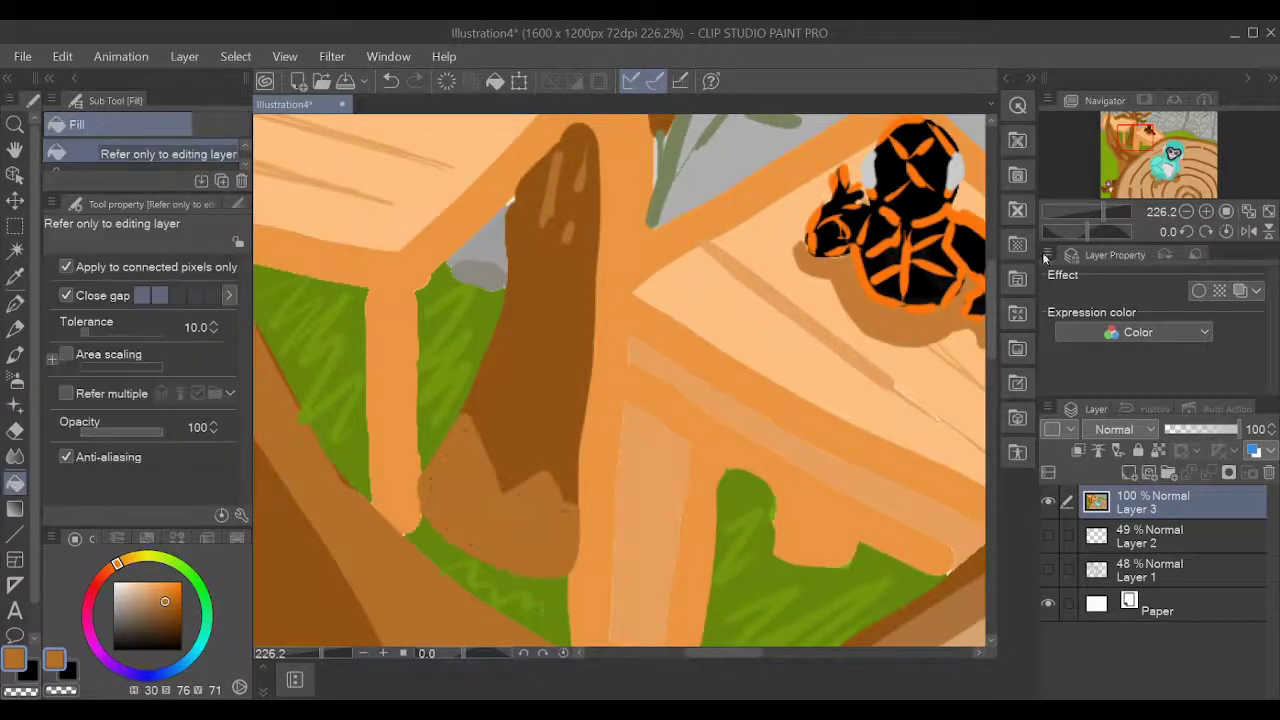
# Outline a top hat on the teal gorilla's head and fill it with black.
pyautogui.scroll(-8, 620, 380)
pyautogui.press('p')
pyautogui.moveTo(648, 348)
pyautogui.mouseDown()
pyautogui.moveTo(688, 387)
pyautogui.moveTo(722, 316)
pyautogui.moveTo(736, 370)
pyautogui.mouseUp()
pyautogui.press('g')
pyautogui.click(686, 366)
# Fill the top hat's crown with near-black and add a grey band line and highlights.
pyautogui.click(14, 303)
pyautogui.press('g')
pyautogui.click(690, 335)
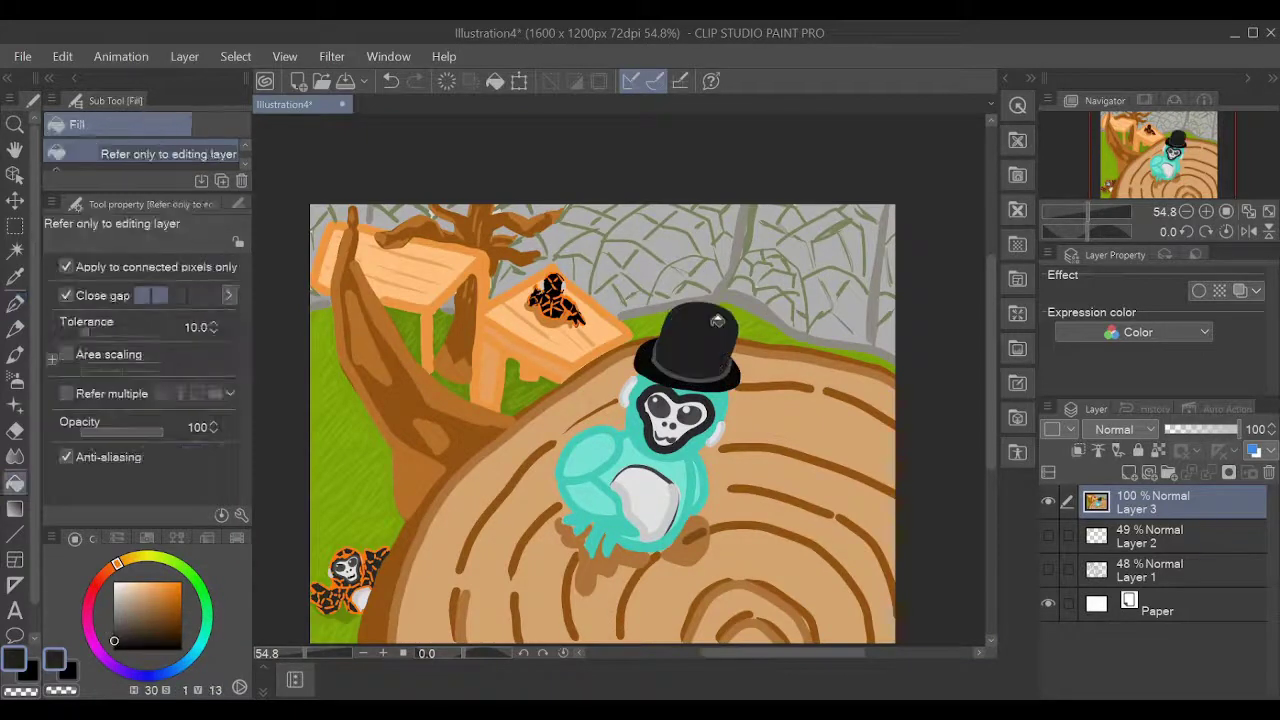
pyautogui.click(14, 303)
pyautogui.press('g')
pyautogui.press('p')
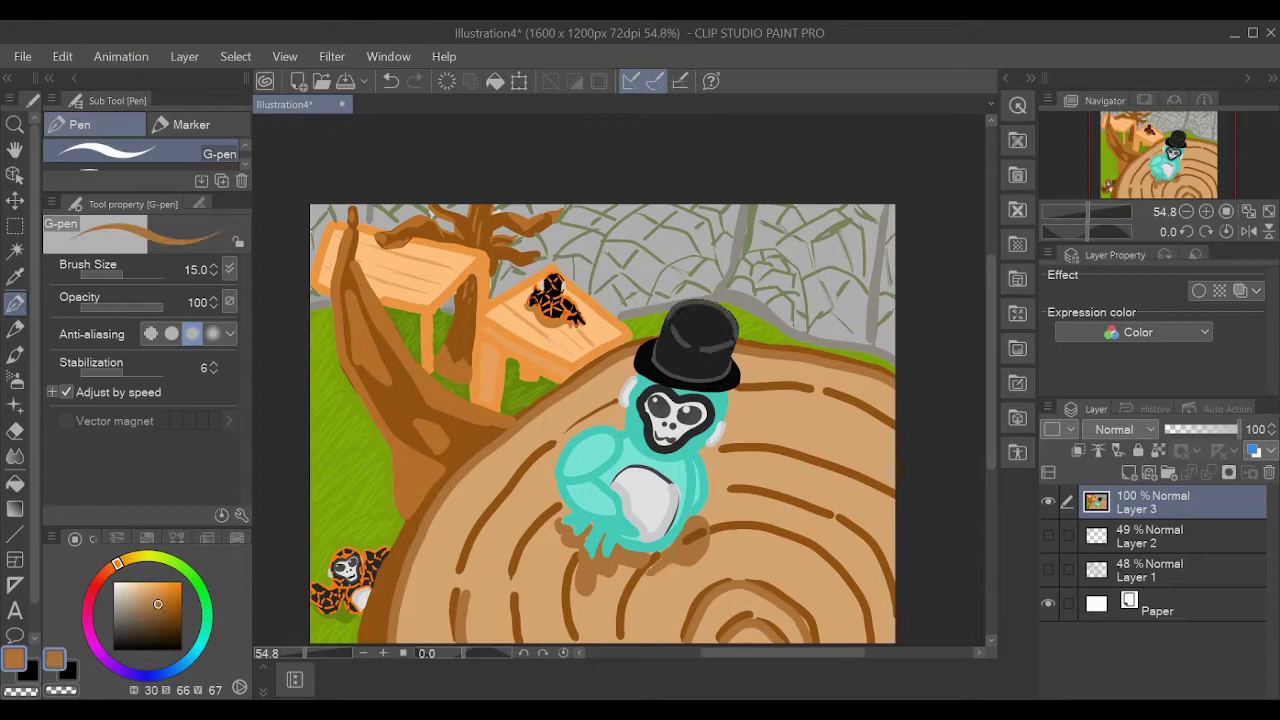
# Extend the teal gorilla's brown shadow on the stump and add an orange leg to the back hut with a size 15 pen.
pyautogui.press('g')
pyautogui.scroll(-2, 600, 420)
pyautogui.click(15, 304)
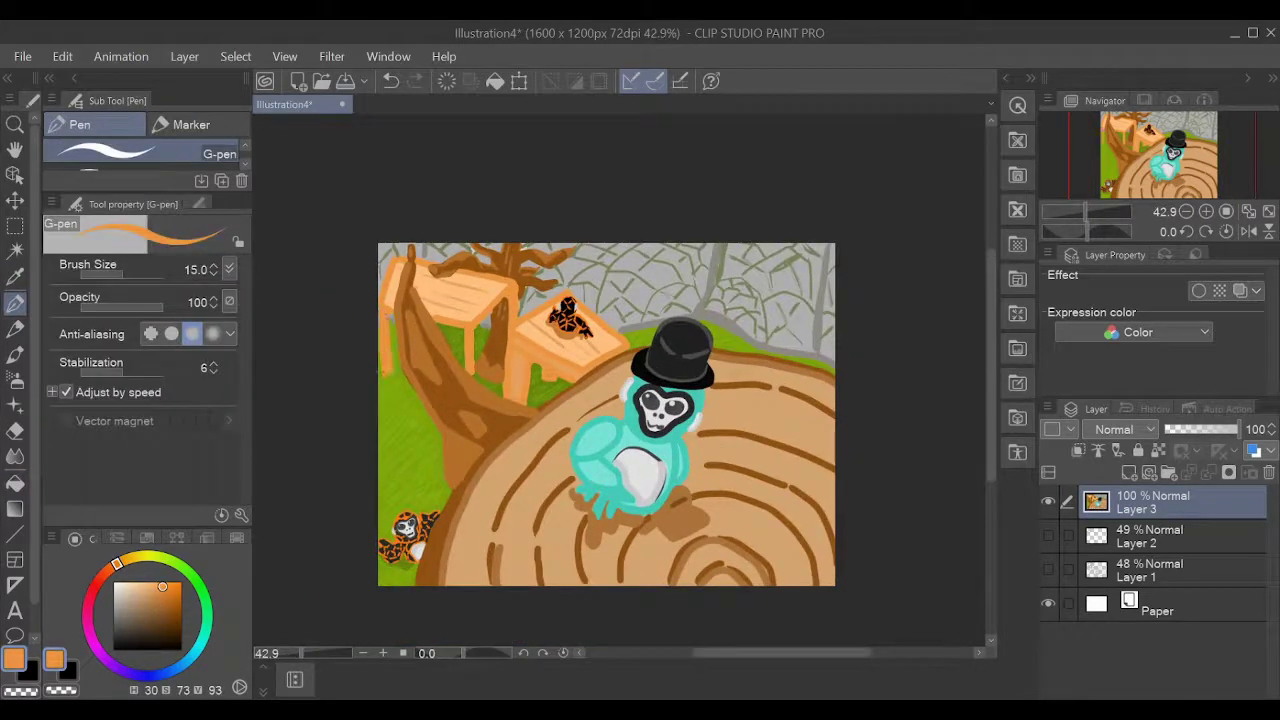
# Set the pen colour to pink and start drawing on the stump's central rings.
pyautogui.press('i')
pyautogui.press('p')
pyautogui.click(92, 590)
pyautogui.click(147, 581)
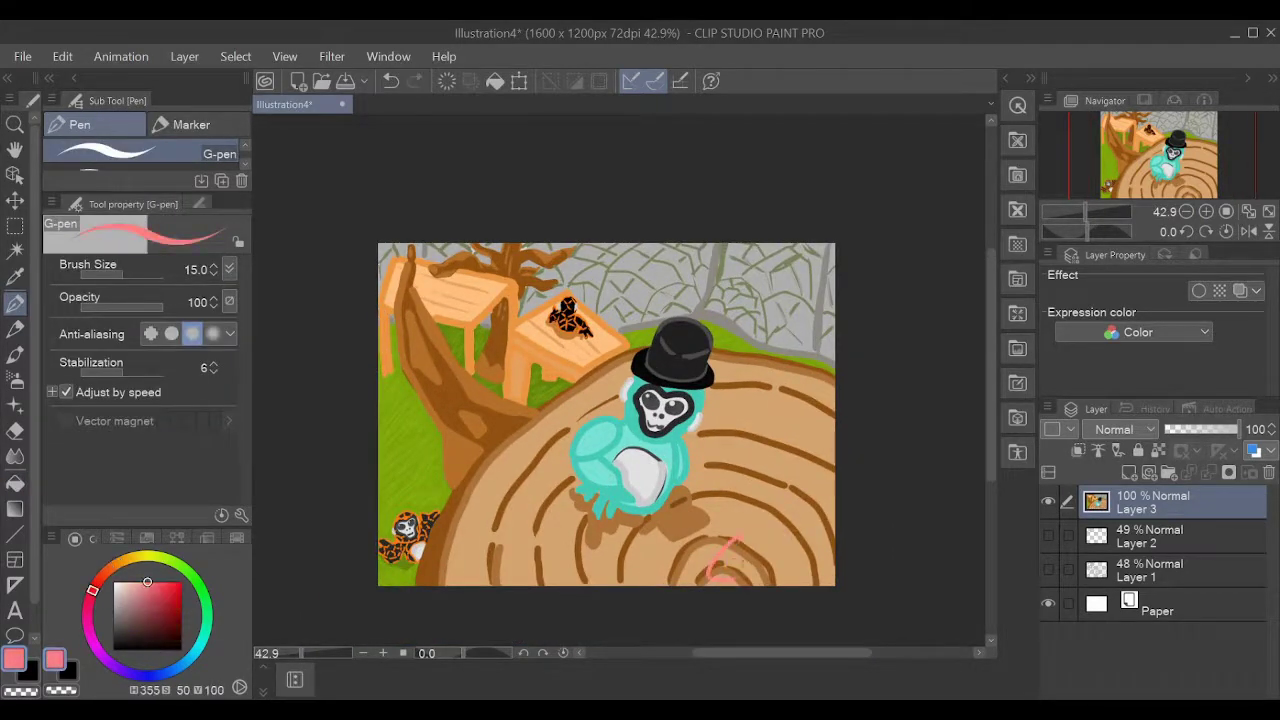